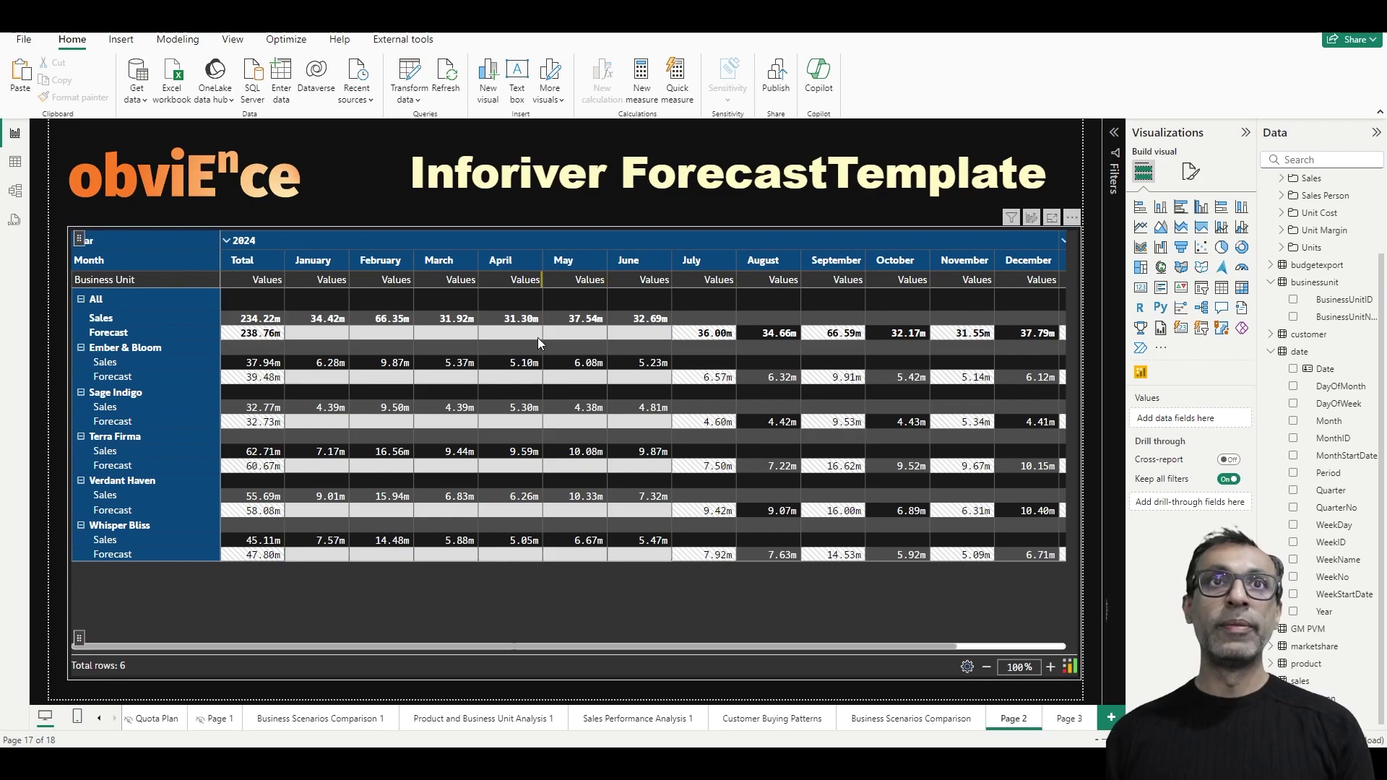
Step: Add a new blank Page 4 to the report with Ctrl+M
left_click(204, 370)
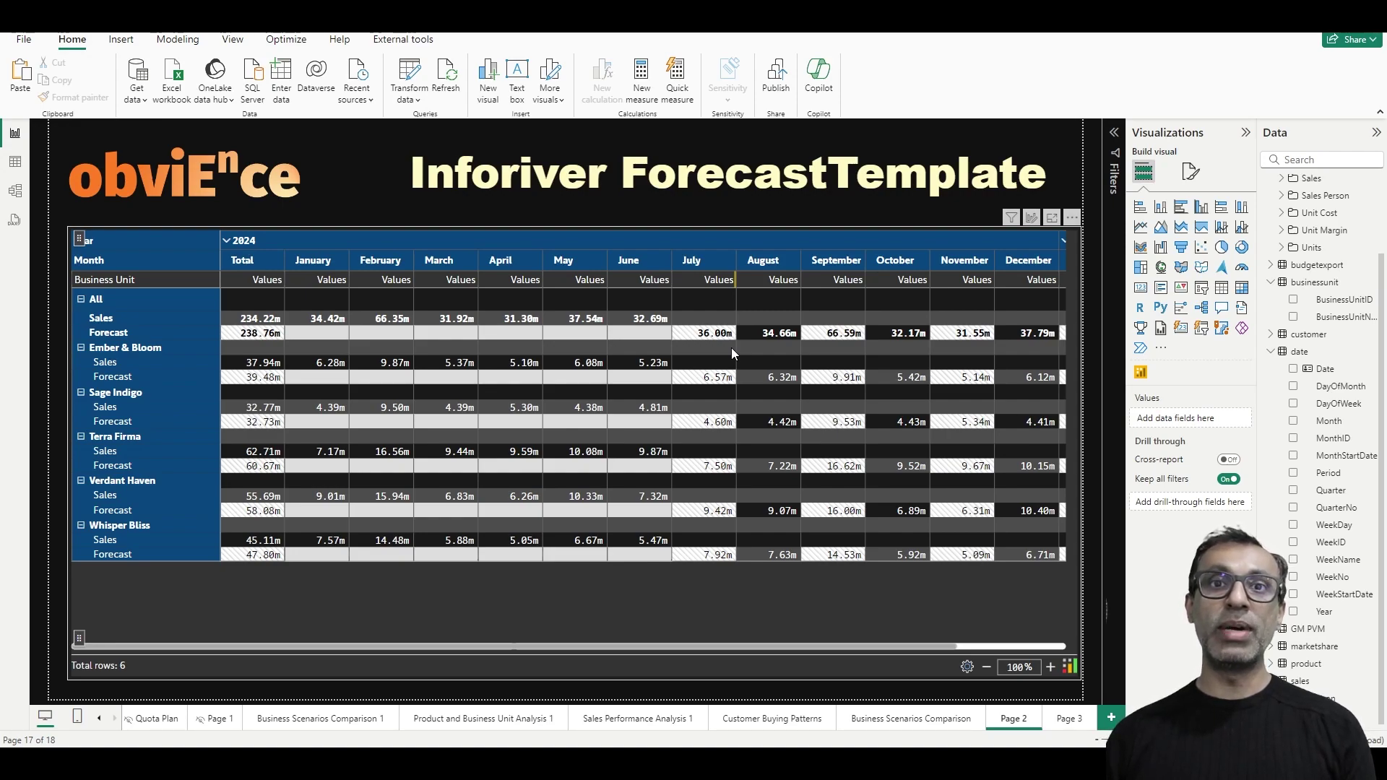
key("ctrl+m")
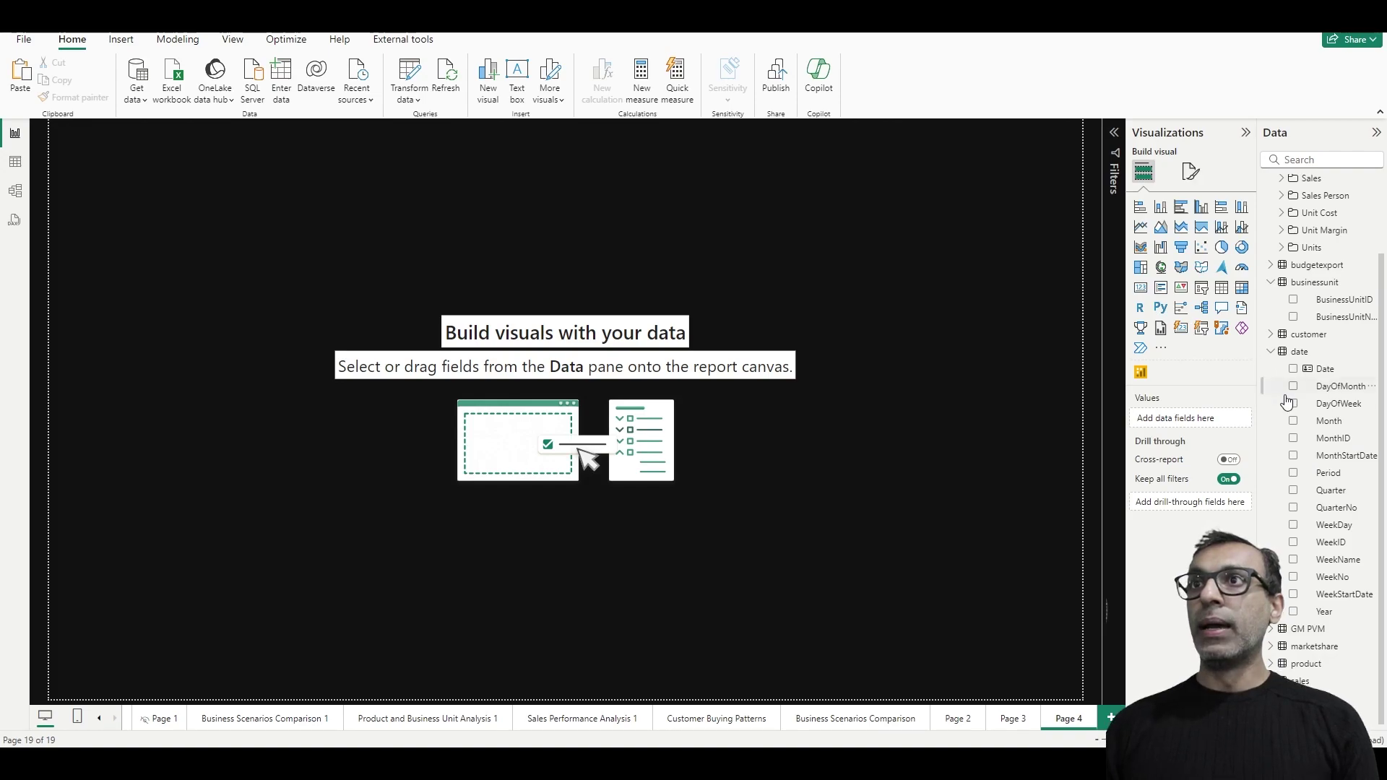
Step: Build a visual from Year, Month and BusinessUnitName, with BusinessUnitName placed first
left_click(1294, 612)
left_click(1294, 421)
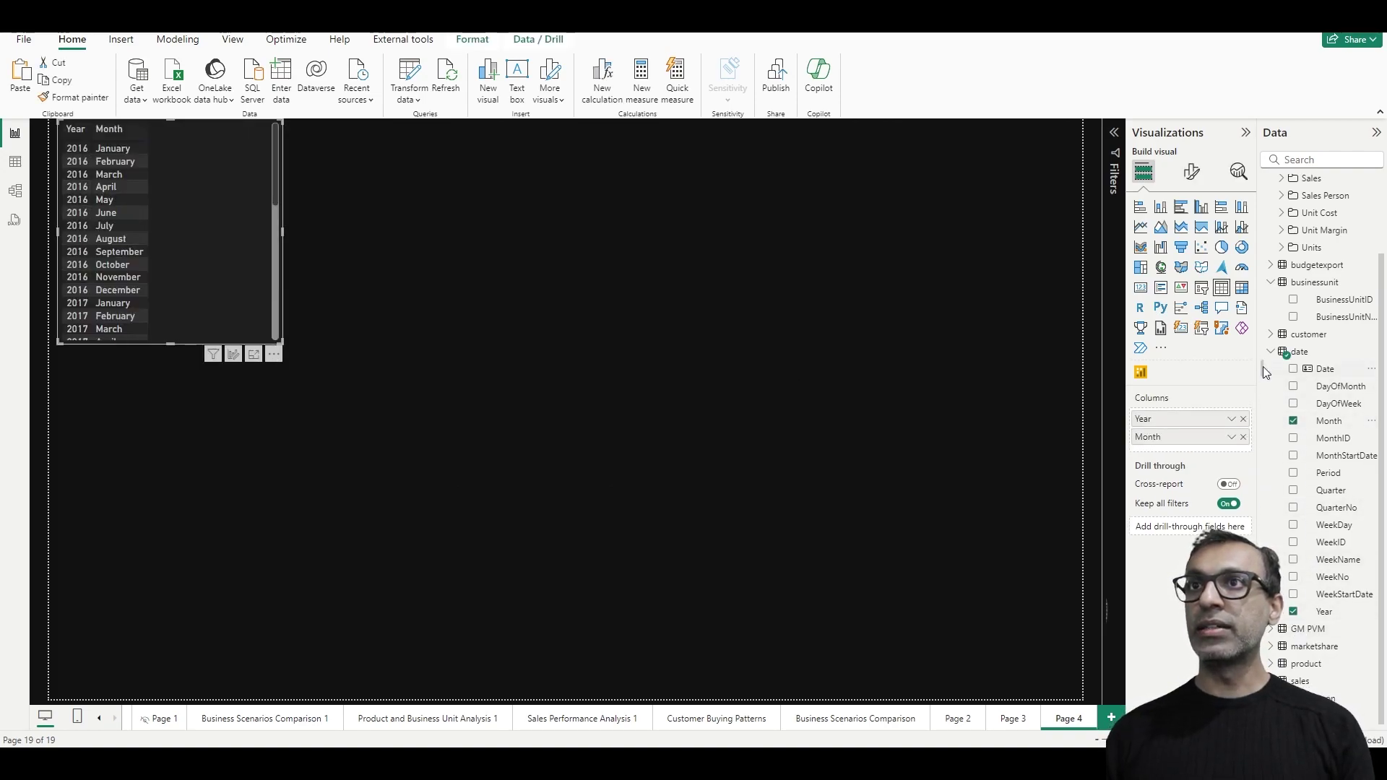
left_click(1293, 317)
left_click_drag(1170, 455, 1170, 417)
Step: Switch the visual to Inforiver, enlarge it across the page, and move Month into Columns under Year
left_click(1140, 372)
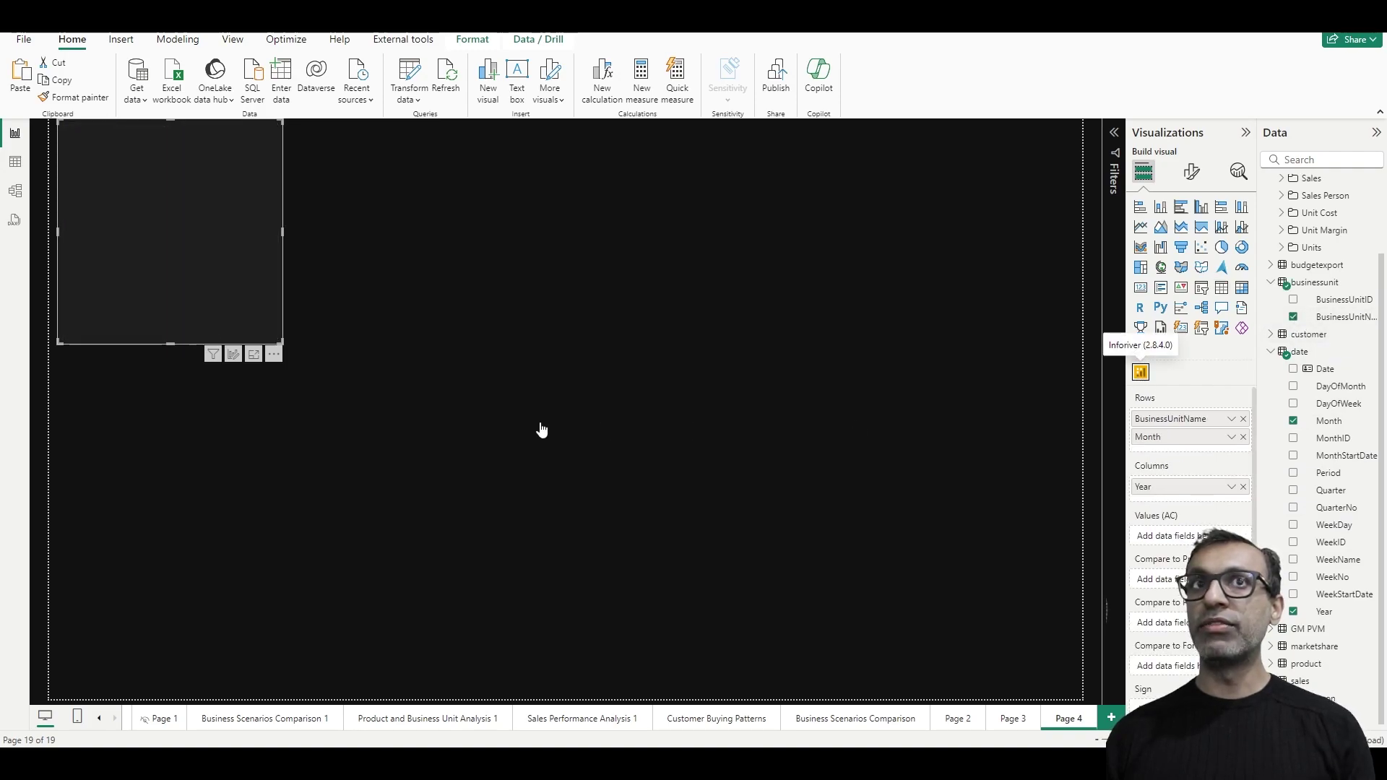
left_click_drag(282, 344, 905, 661)
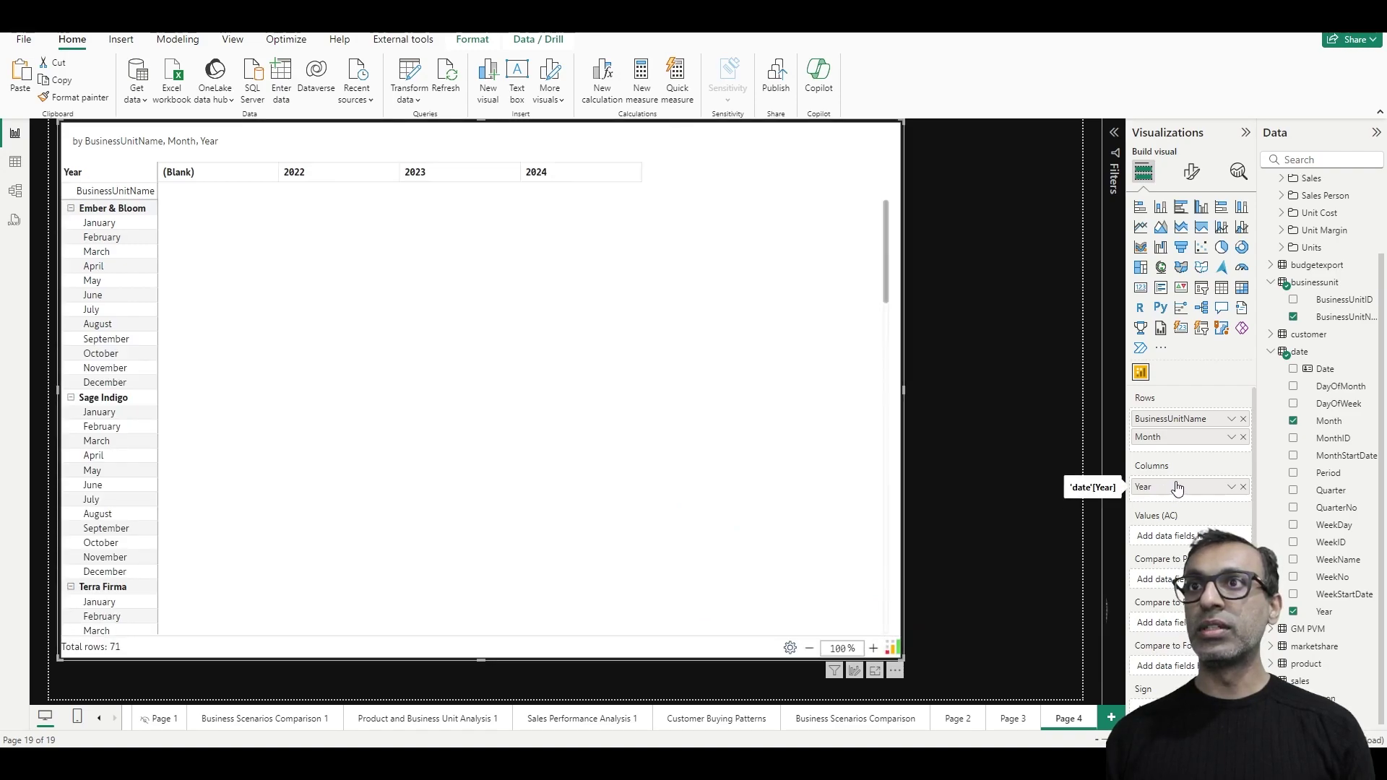
left_click_drag(1172, 437, 1170, 498)
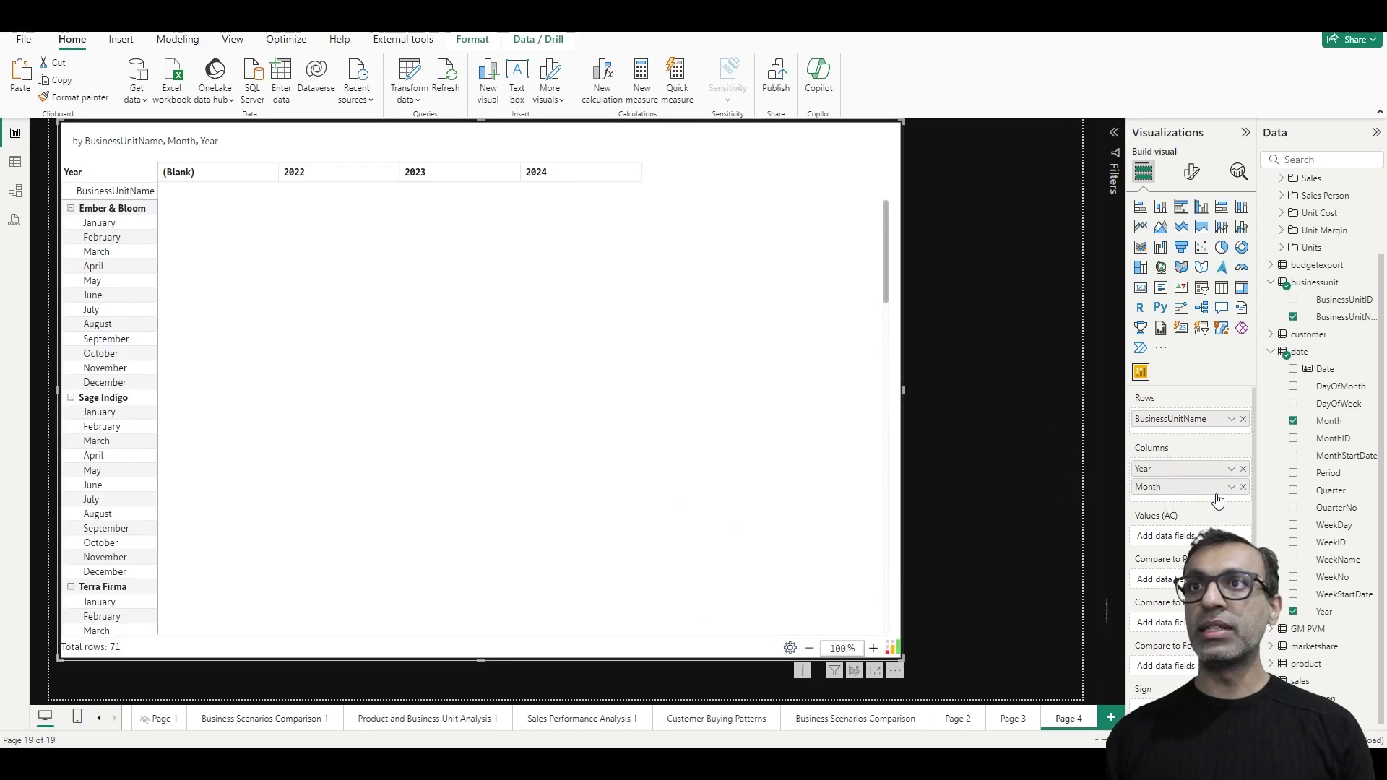
Step: Set the Year filter to basic filtering with only 2024 selected
left_click(1111, 130)
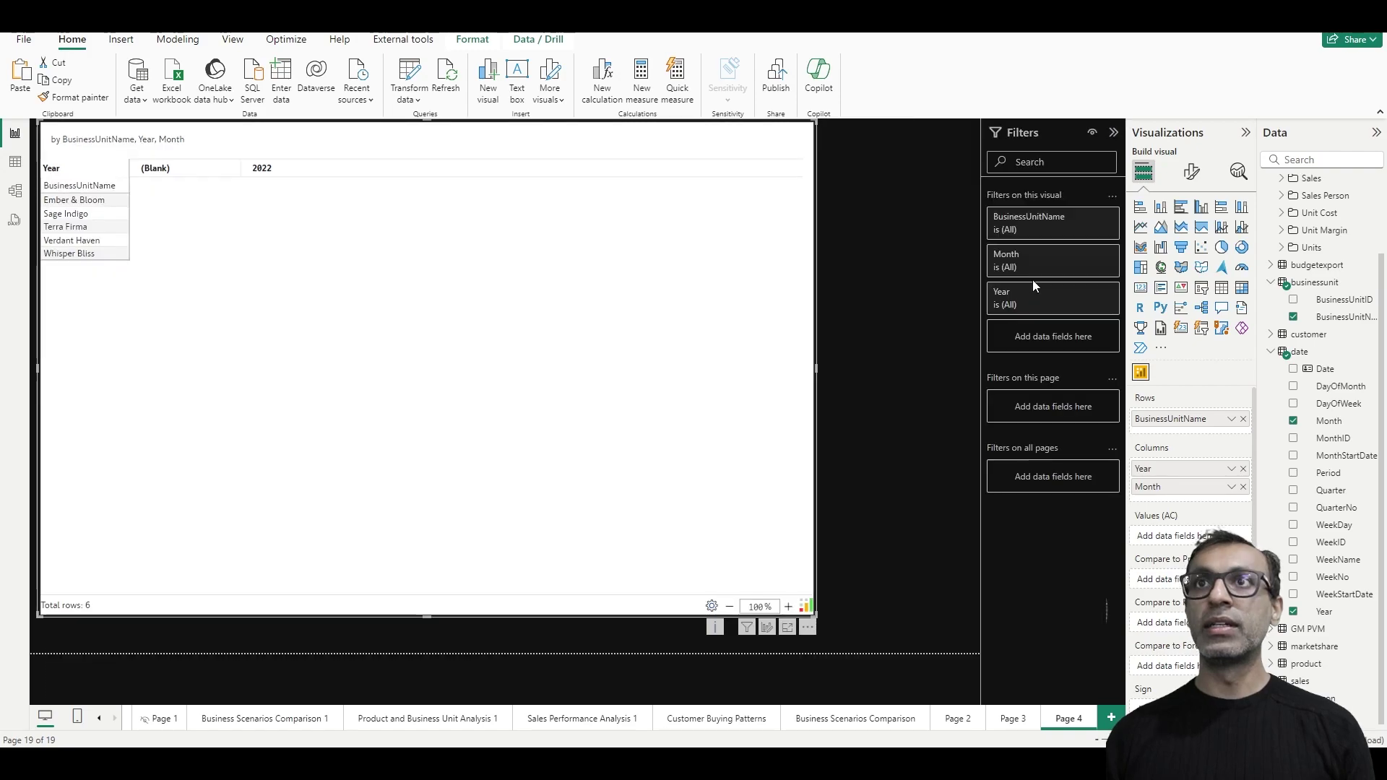
left_click(1091, 292)
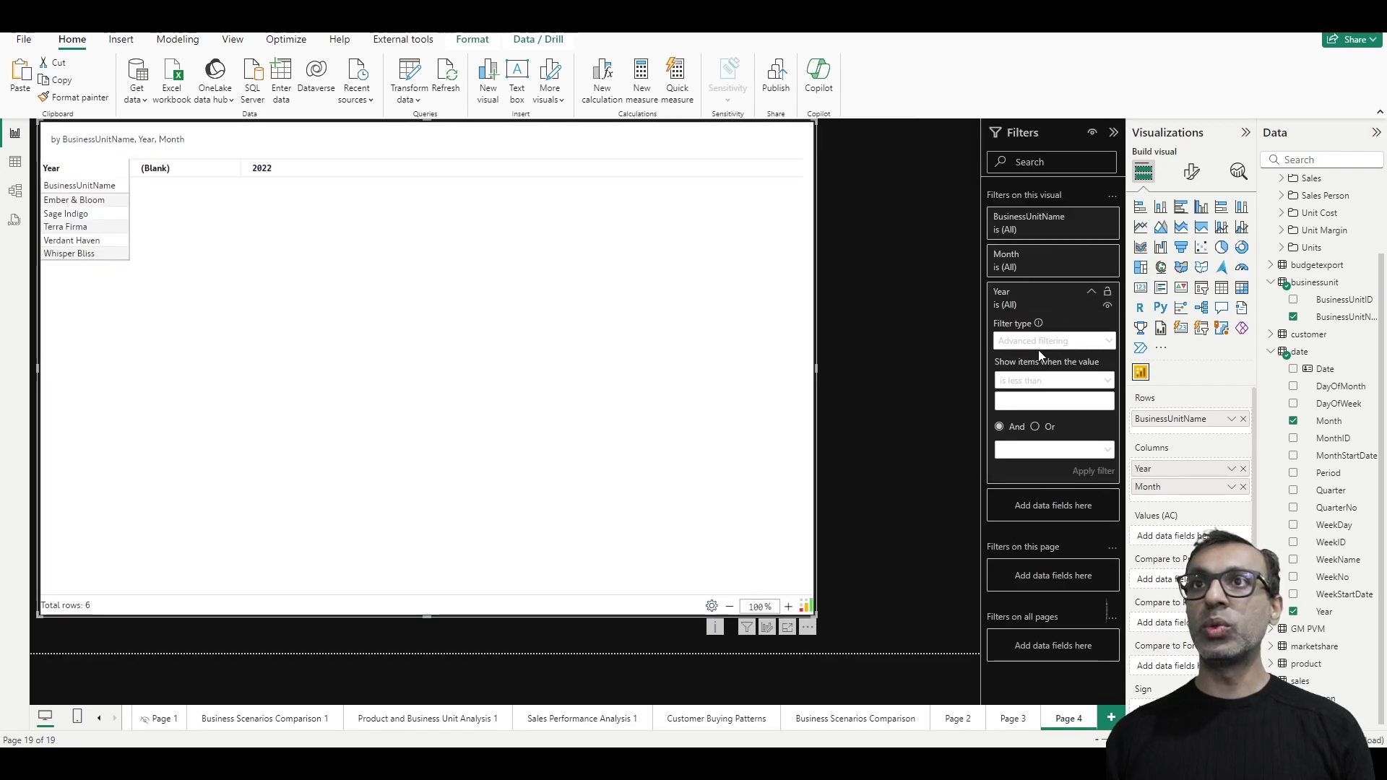
left_click(1038, 343)
left_click(1030, 387)
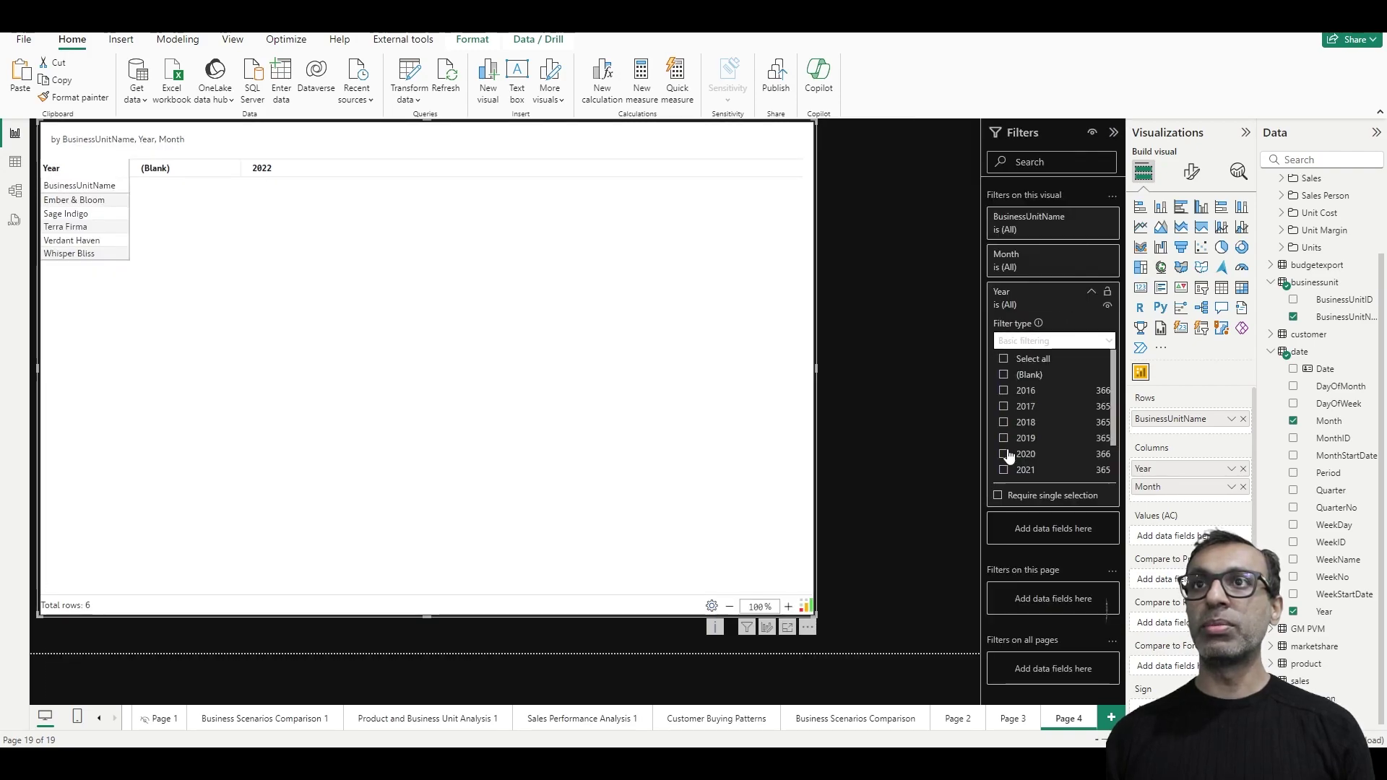
scroll(1006, 473, "down", 2)
left_click(1003, 473)
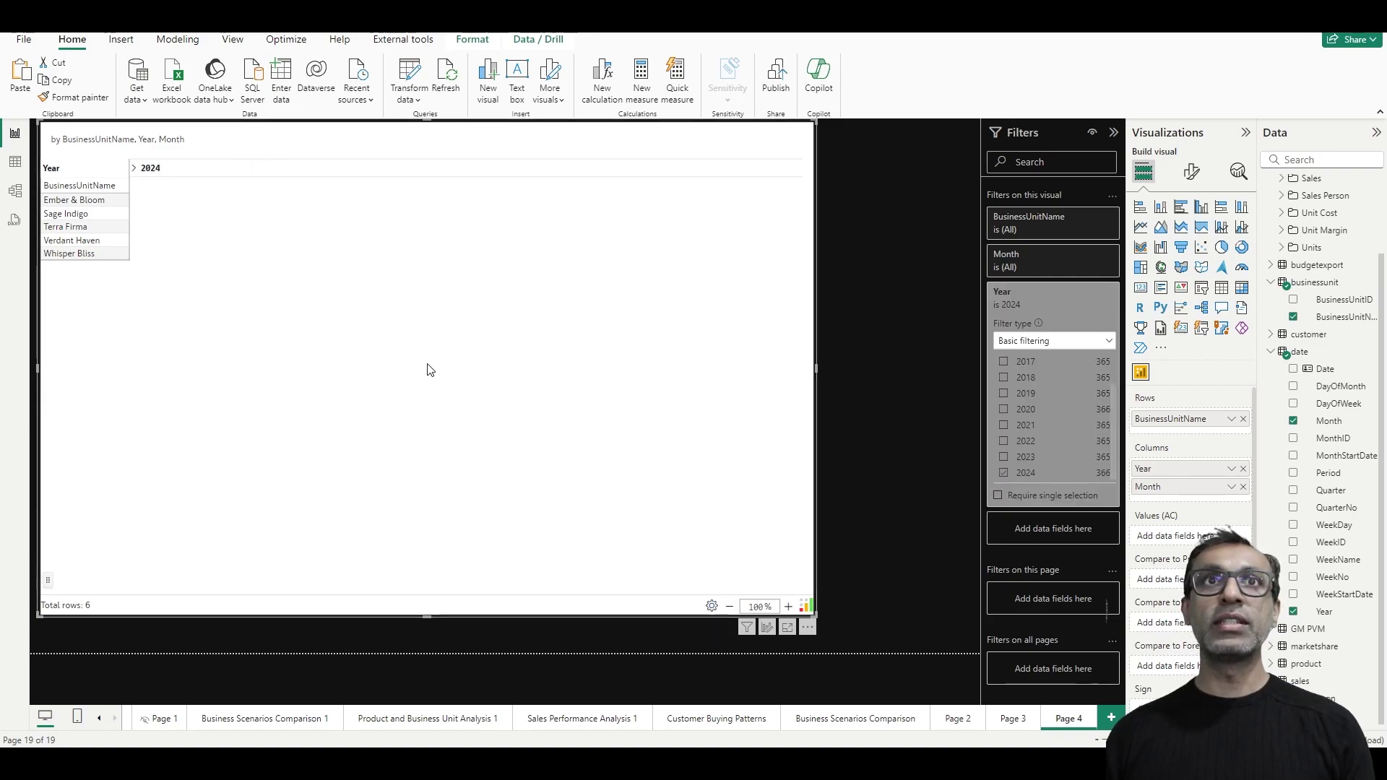
Step: Expand 2024 into months and limit the Month filter to January through June
left_click(136, 171)
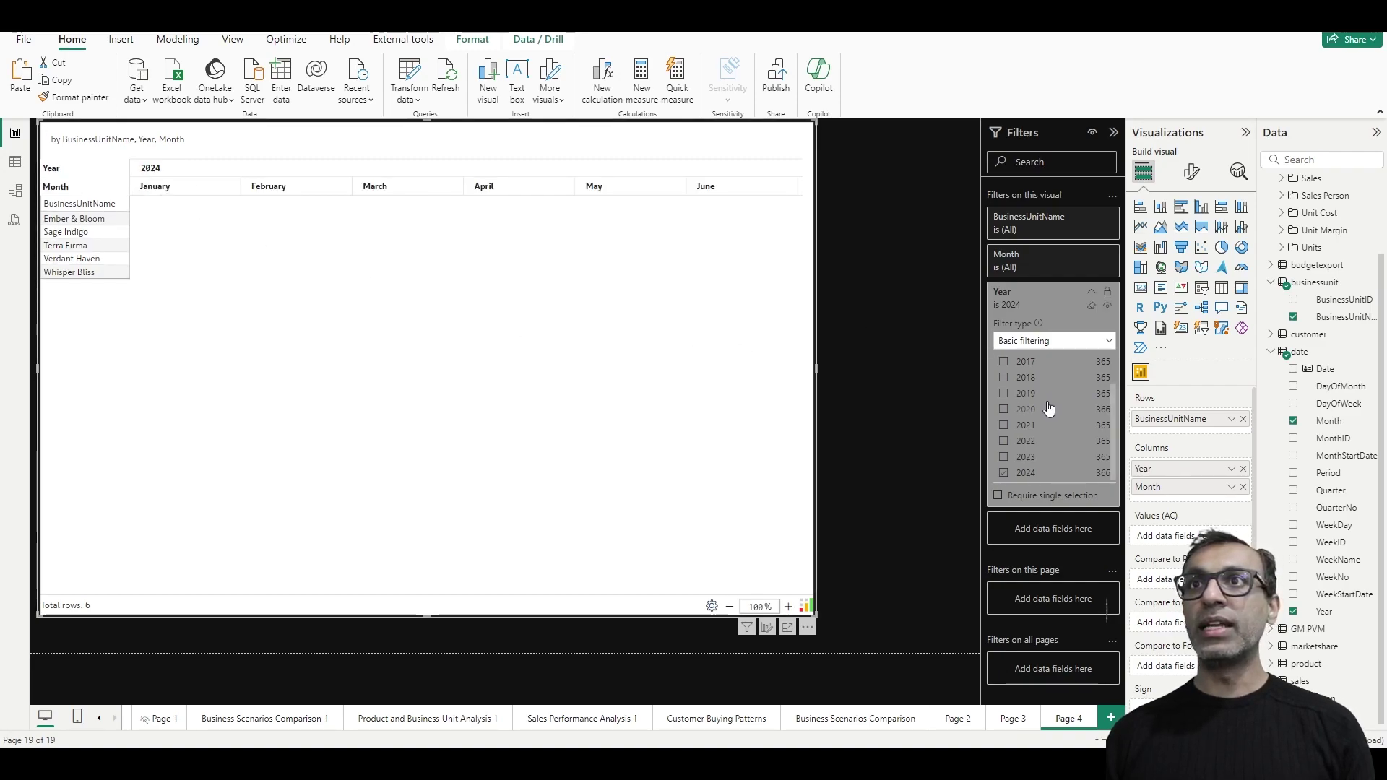
left_click(1091, 253)
left_click(1022, 359)
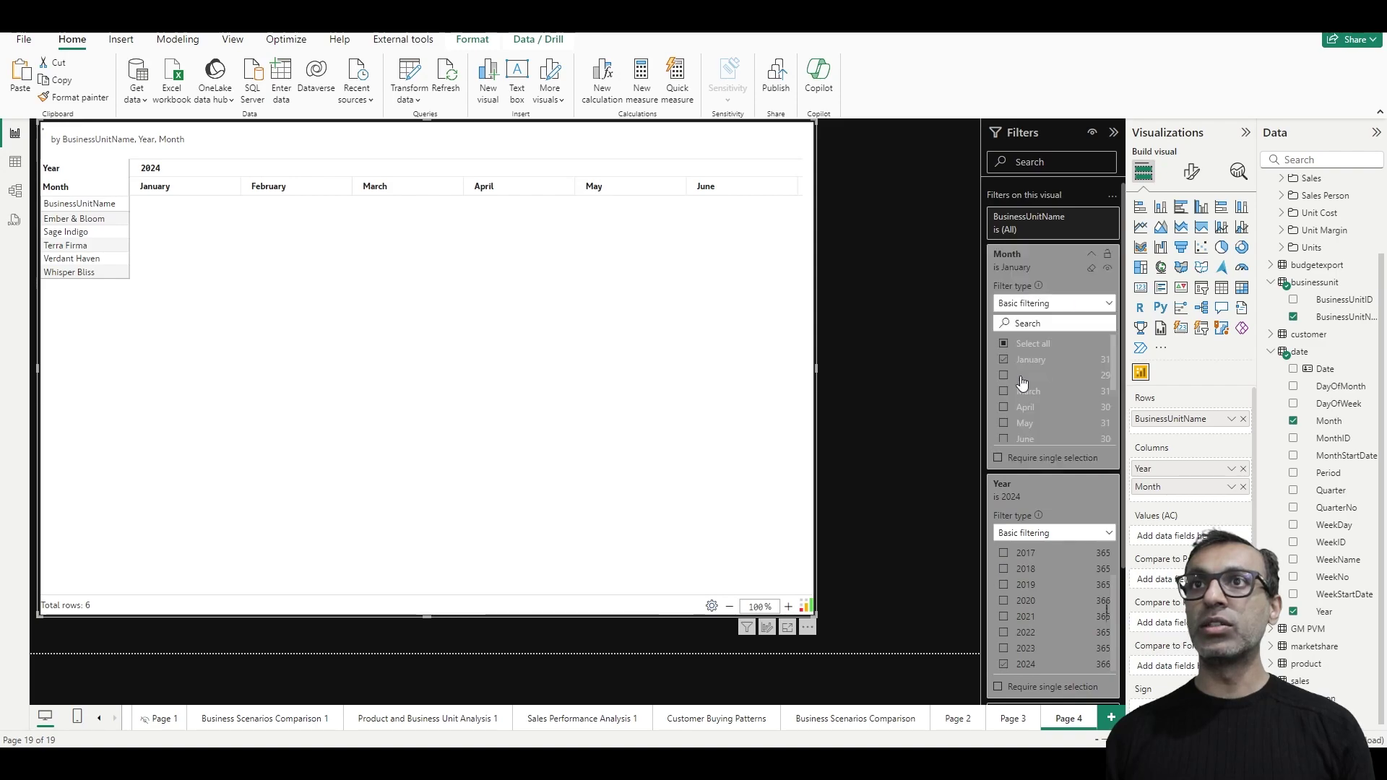
left_click(1023, 375)
left_click(1023, 391)
left_click(1024, 406)
left_click(1026, 423)
left_click(1028, 439)
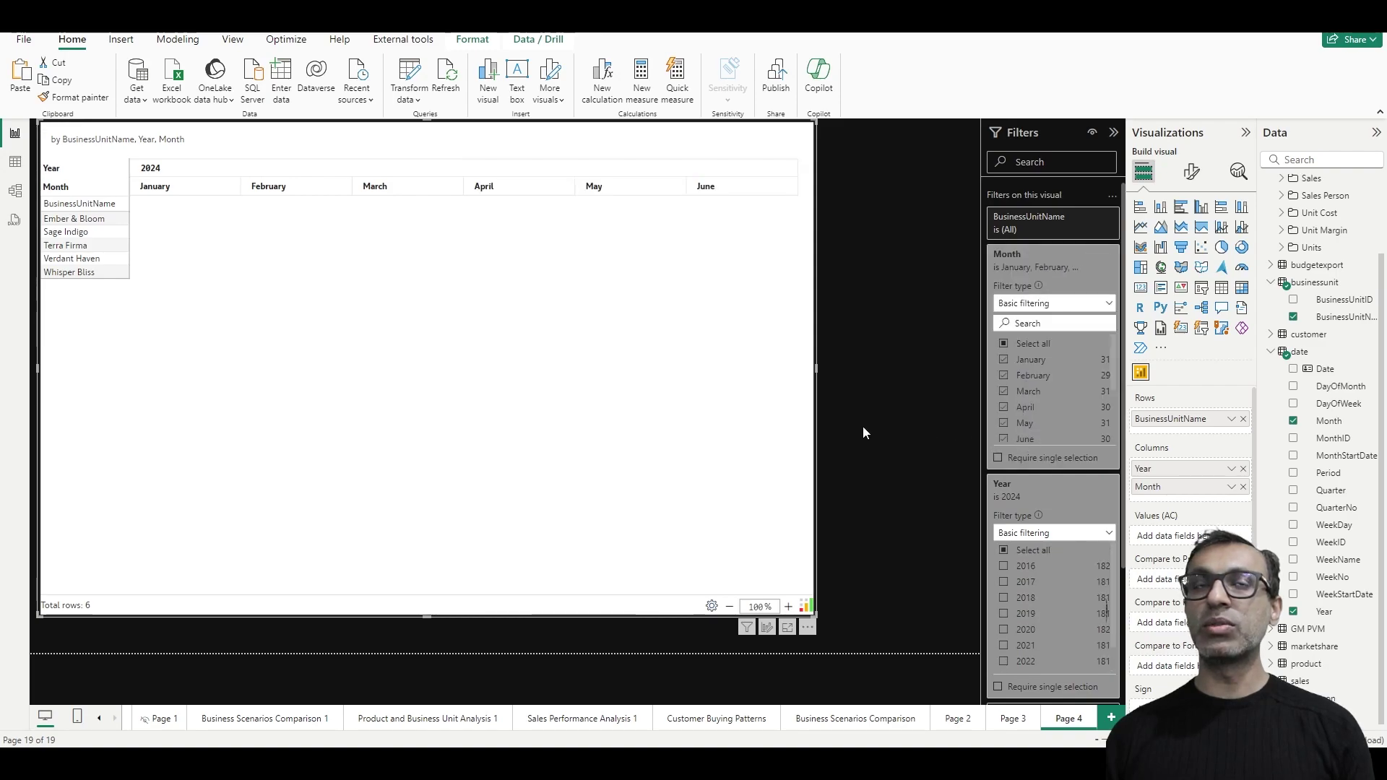
Step: Add the Sales measure from the Sales folder to the matrix
scroll(1286, 255, "up", 2)
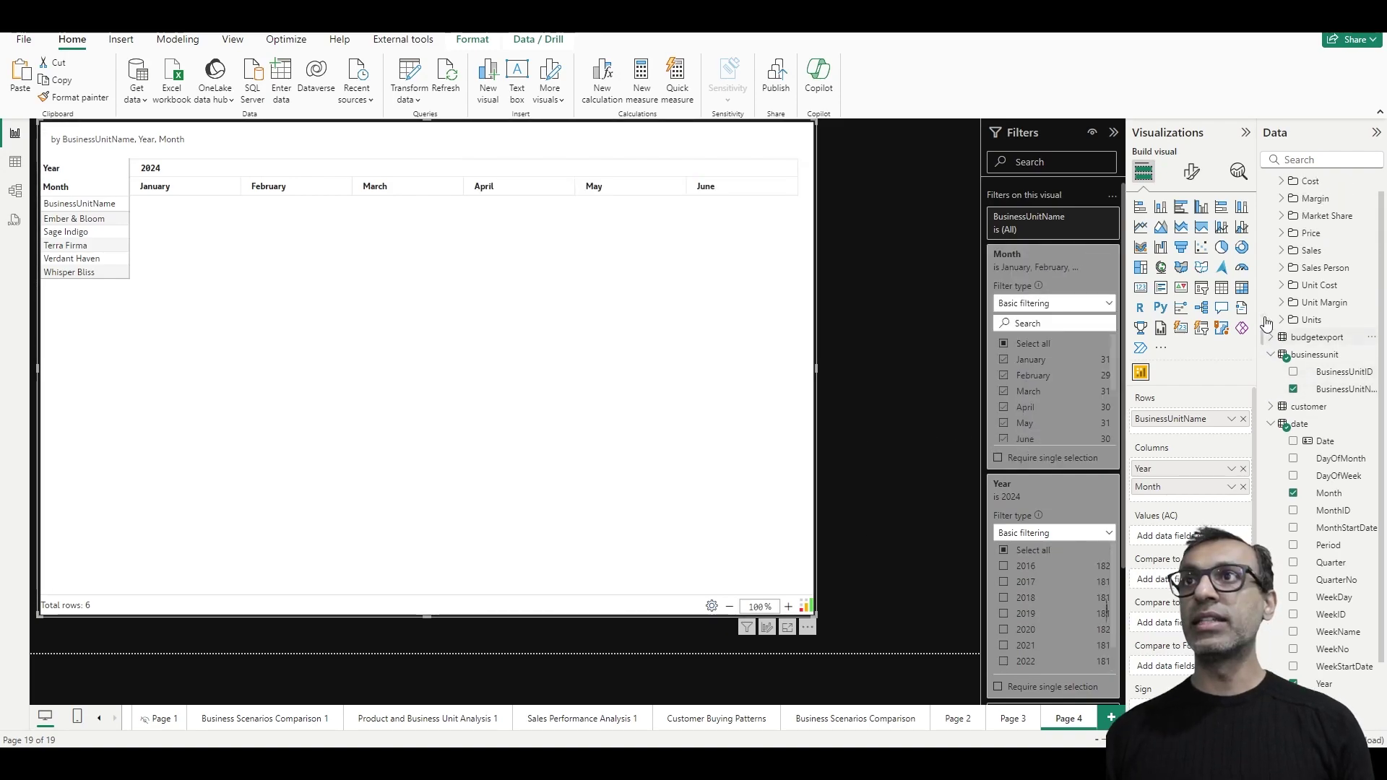
left_click(1284, 251)
left_click(1304, 285)
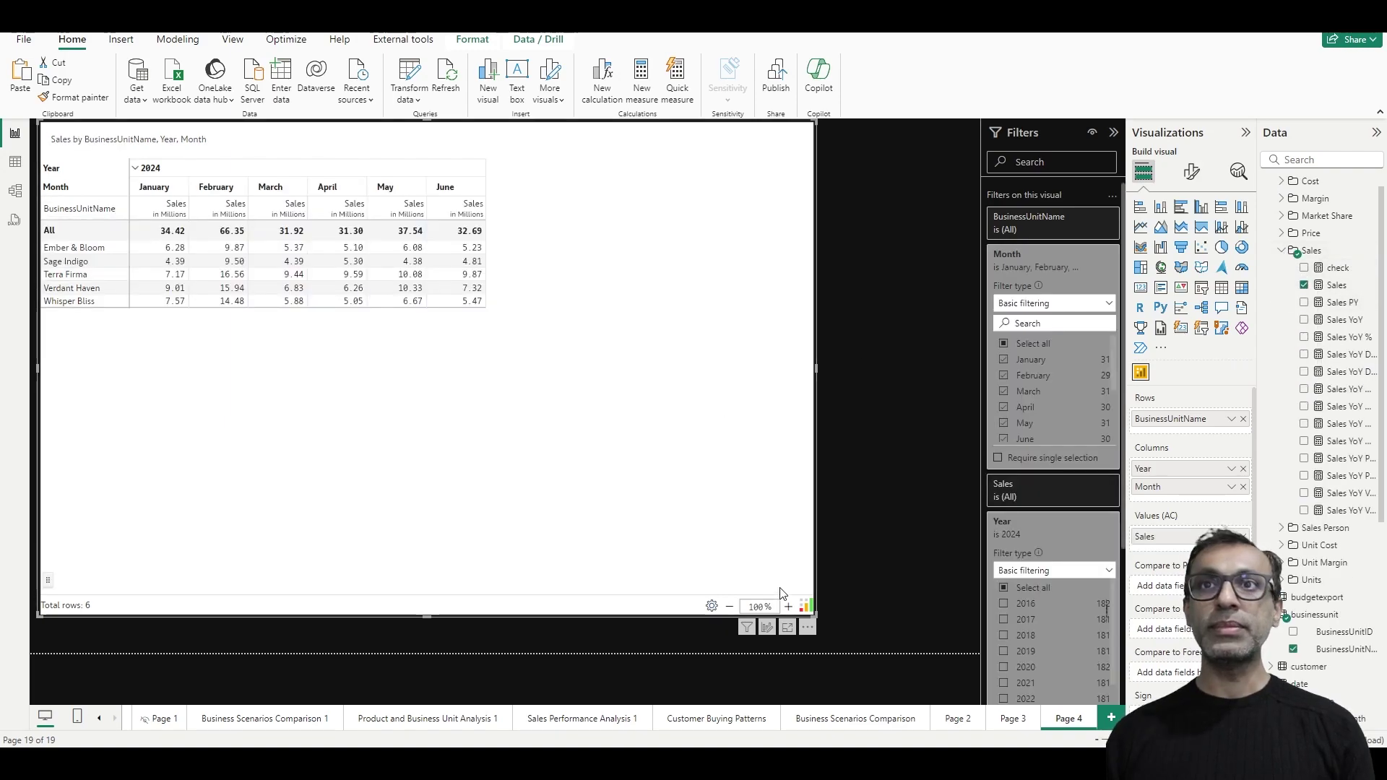
Step: Show the matrix in Focus mode with Visualizations and Filters collapsed, then choose Insert Forecast
left_click(787, 628)
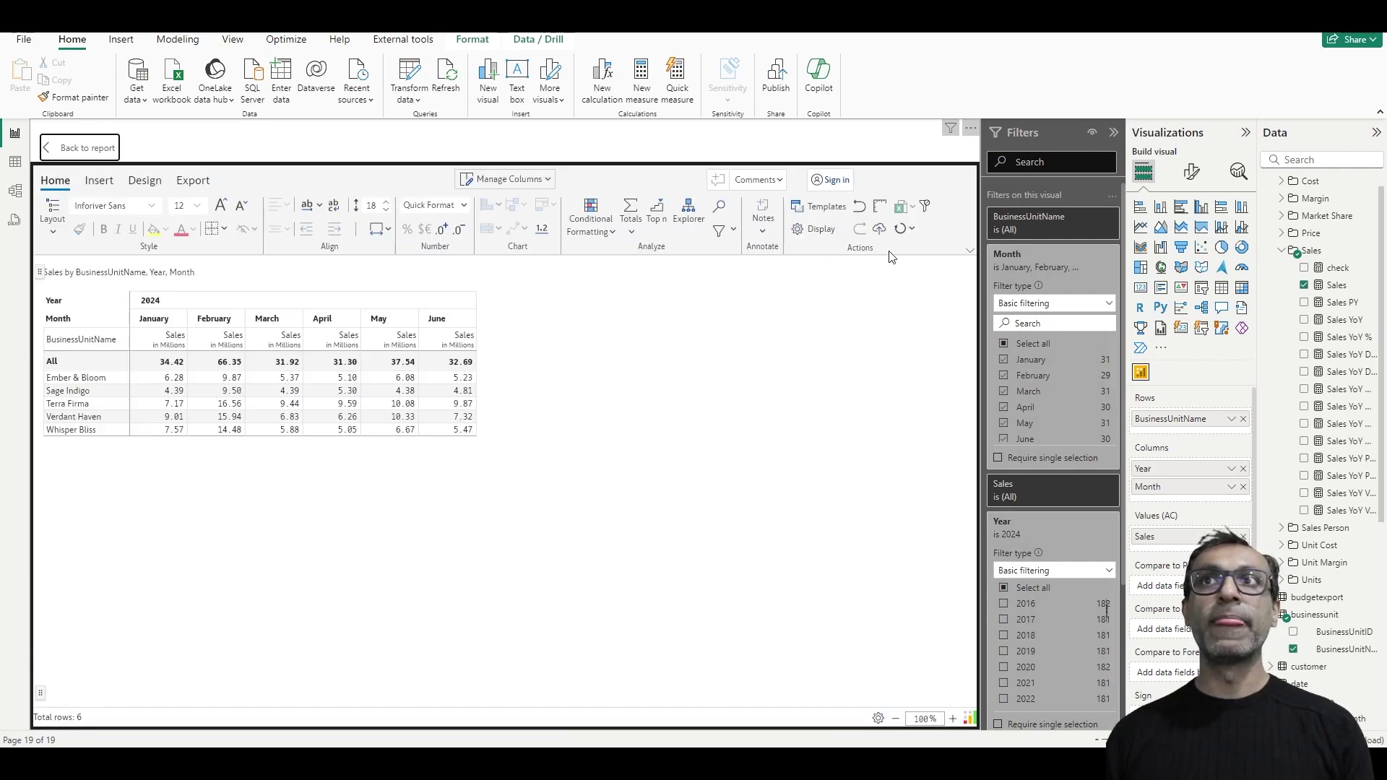
left_click(1245, 133)
left_click(1220, 133)
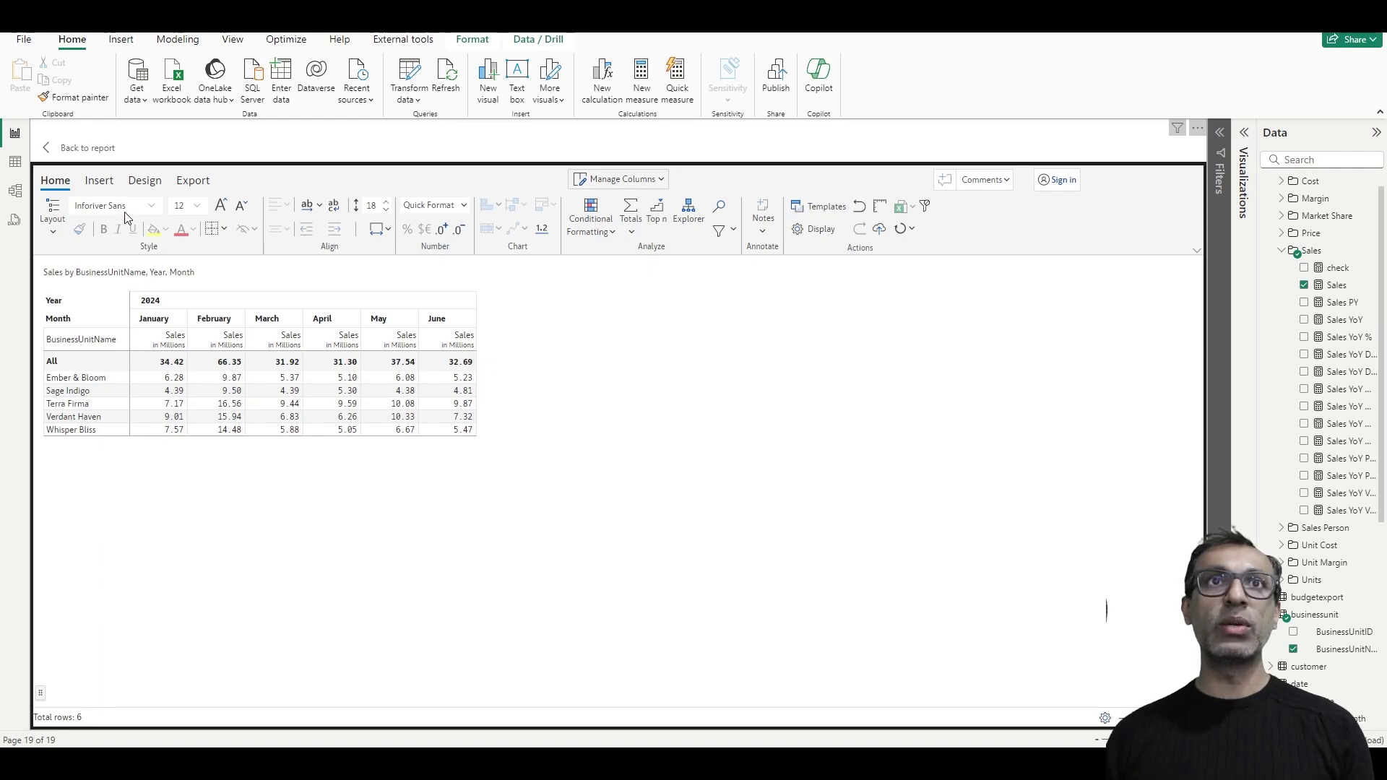
left_click(98, 181)
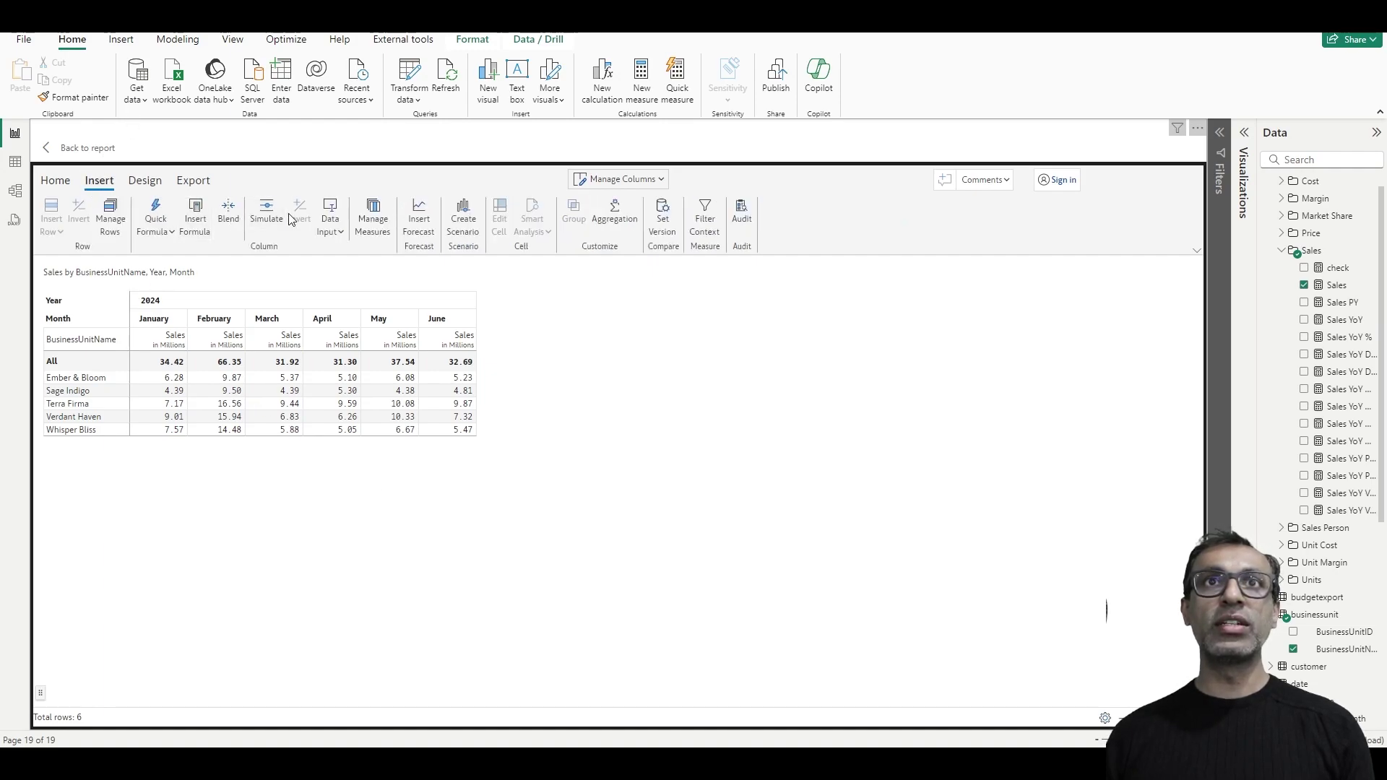
left_click(420, 229)
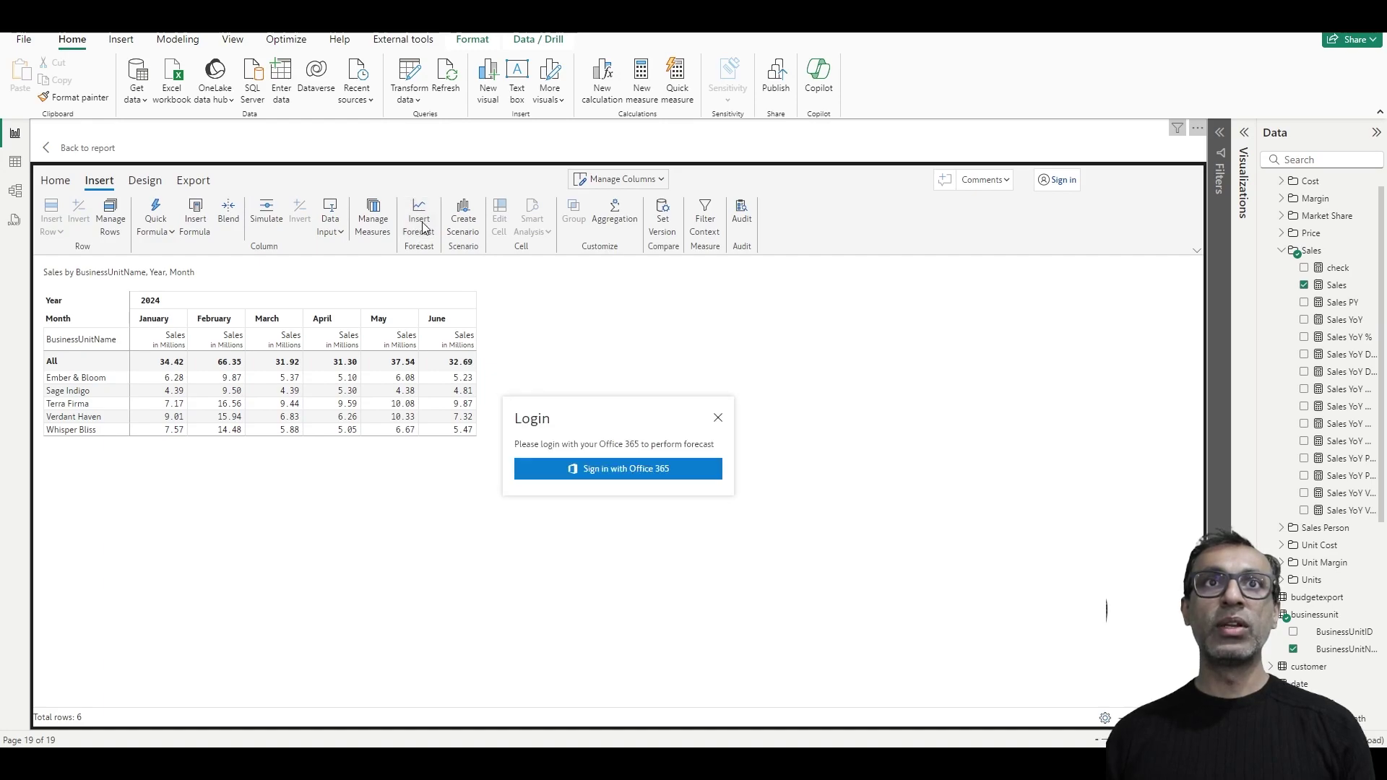
Step: Sign in with Office 365 and keep the measure name Forecast
left_click(626, 471)
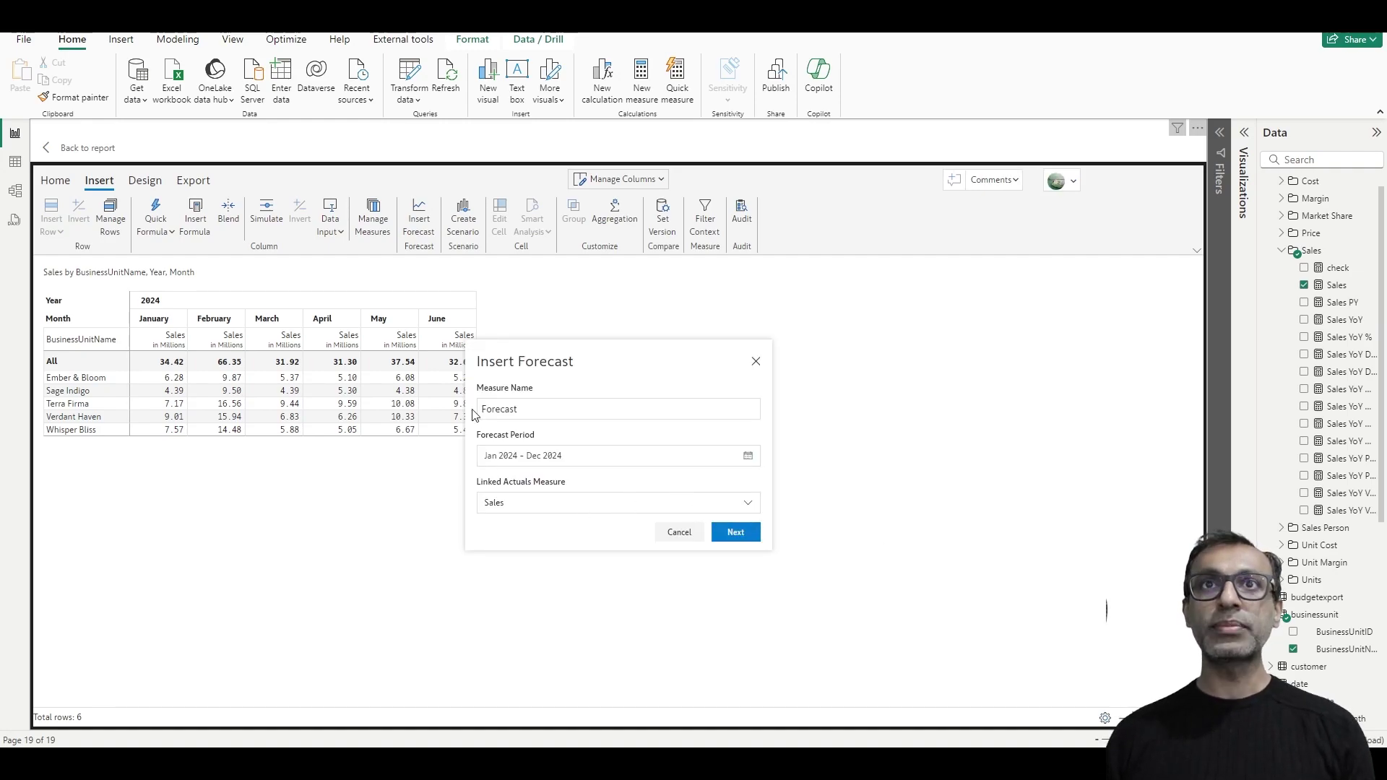
left_click_drag(520, 410, 478, 410)
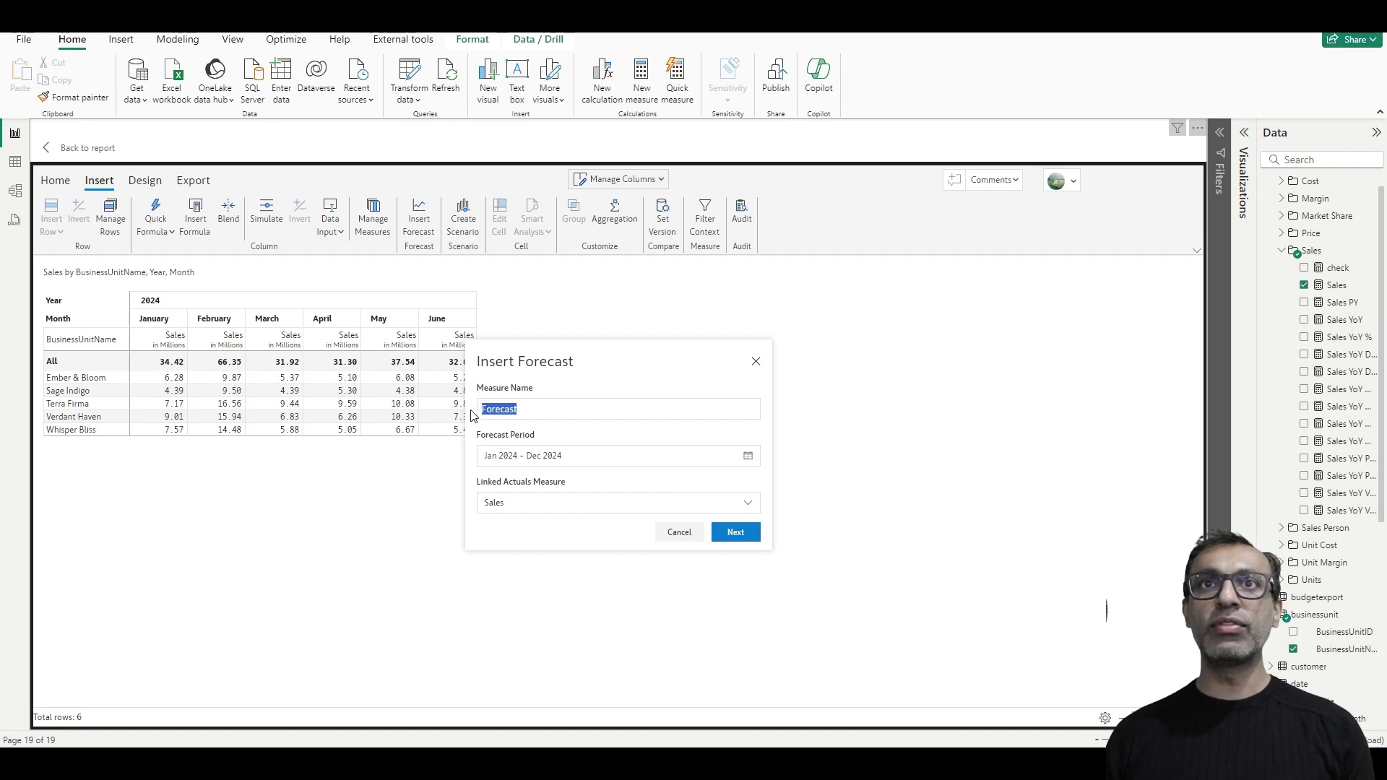
left_click(472, 432)
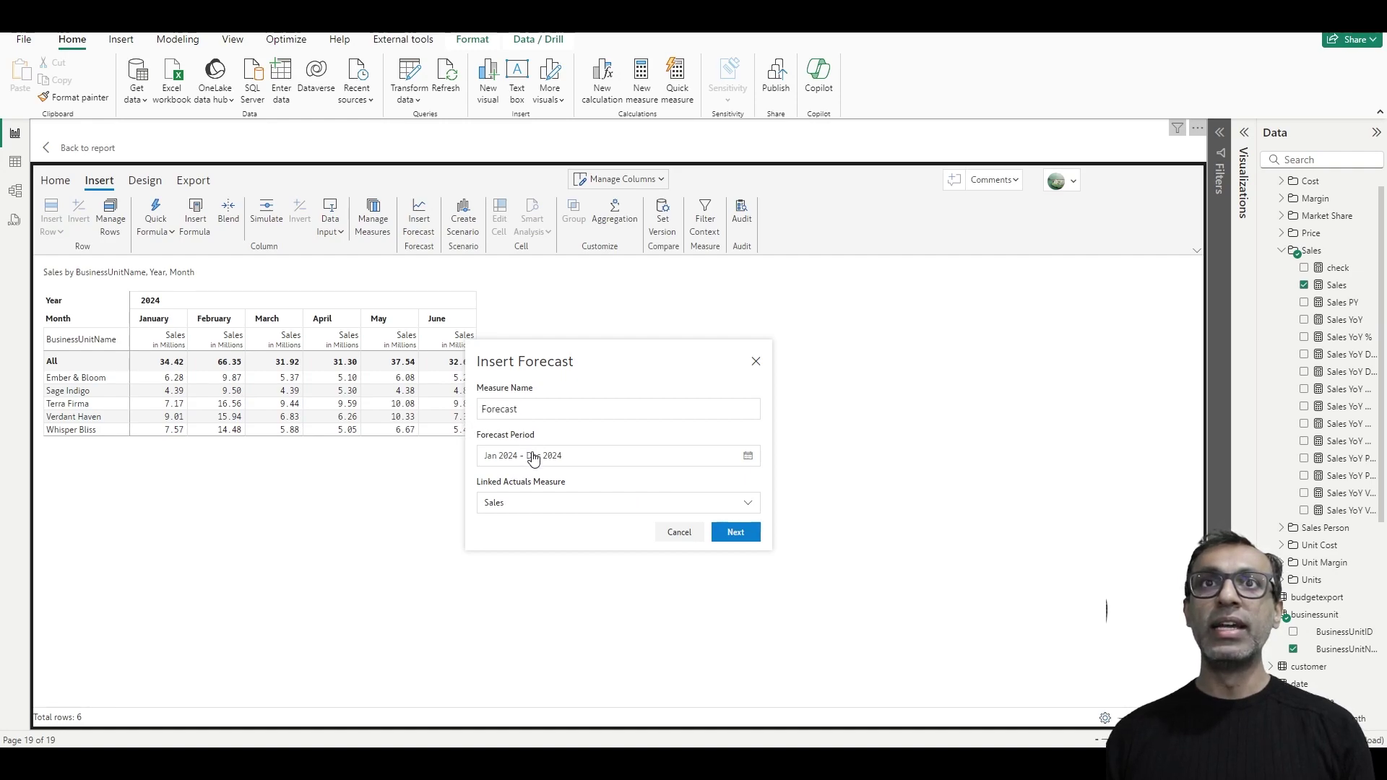
Step: Set the forecast period to Jul 2024–Dec 2024 and link it to the Sales actuals
left_click(748, 458)
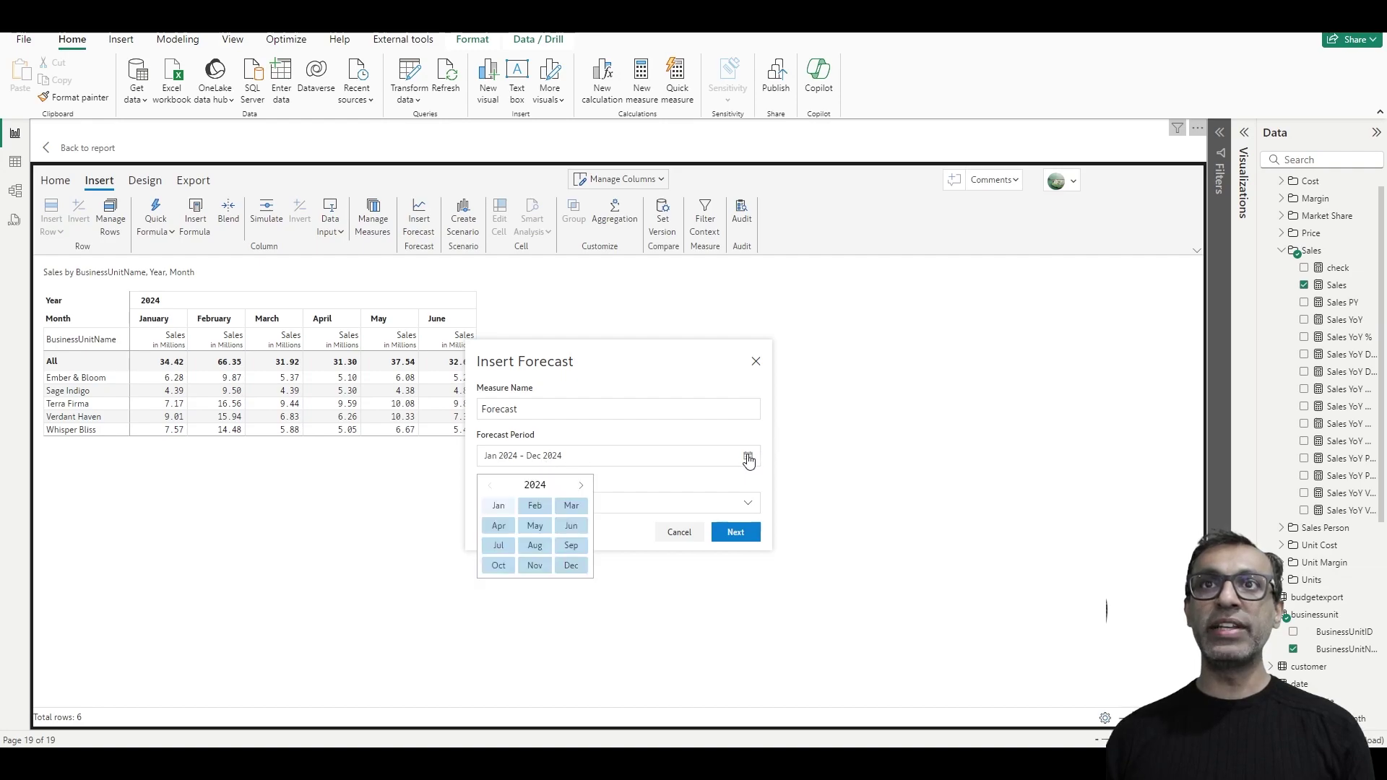
left_click(497, 547)
left_click(571, 565)
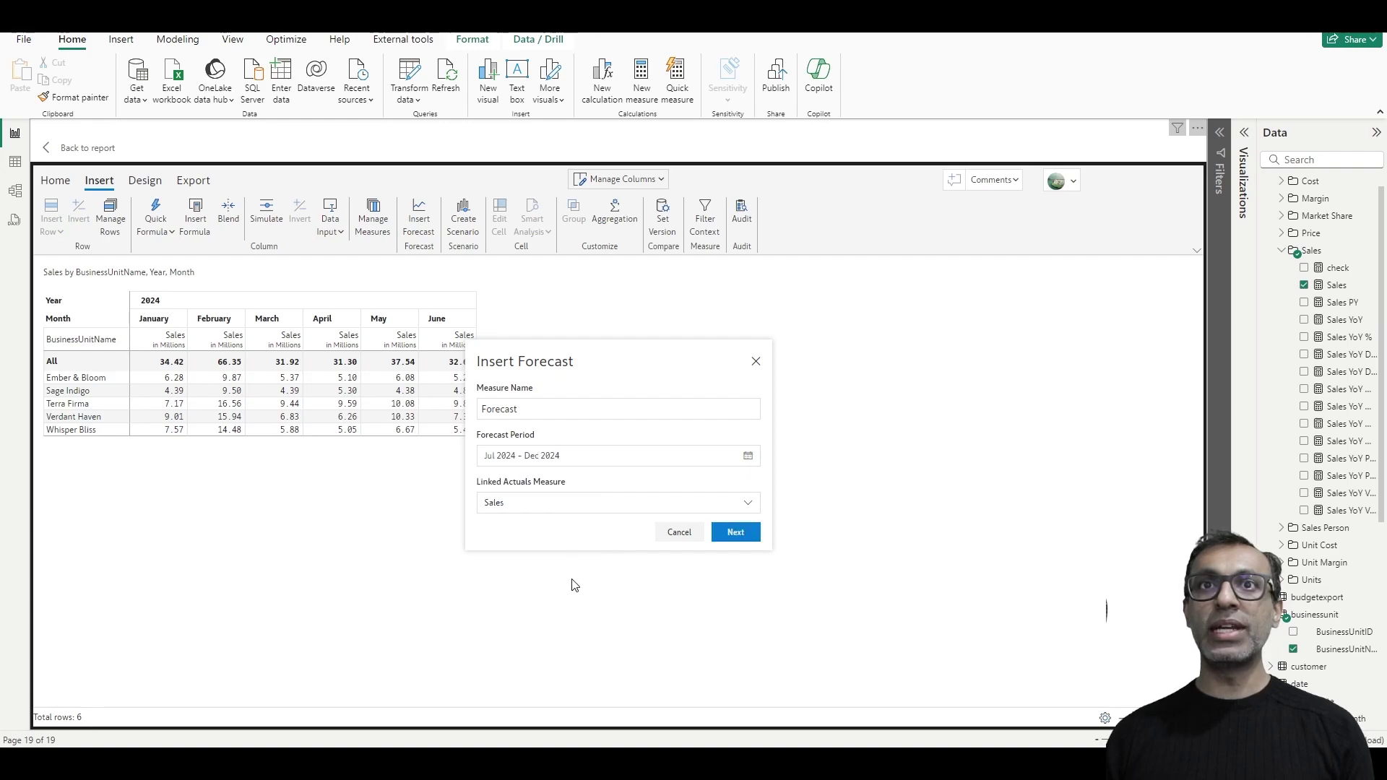
left_click(513, 505)
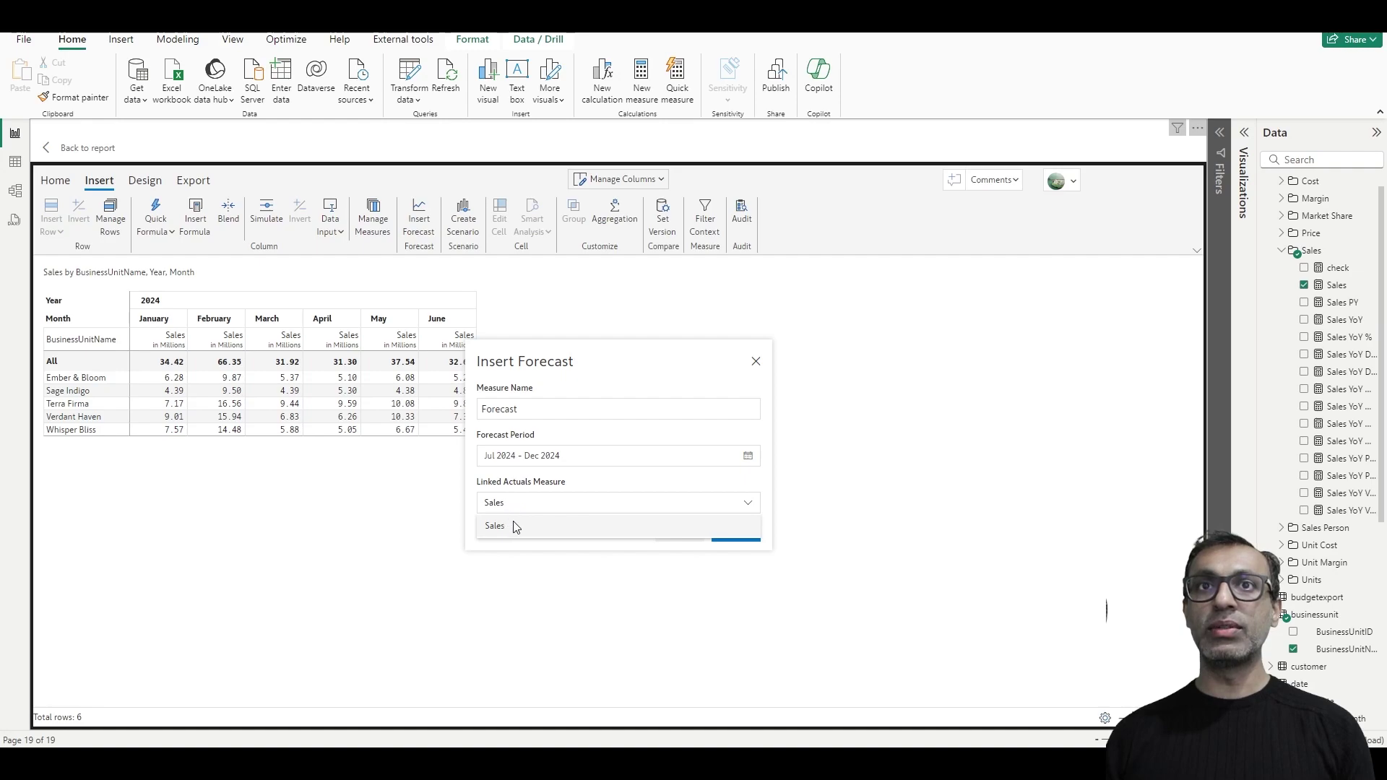
left_click(515, 527)
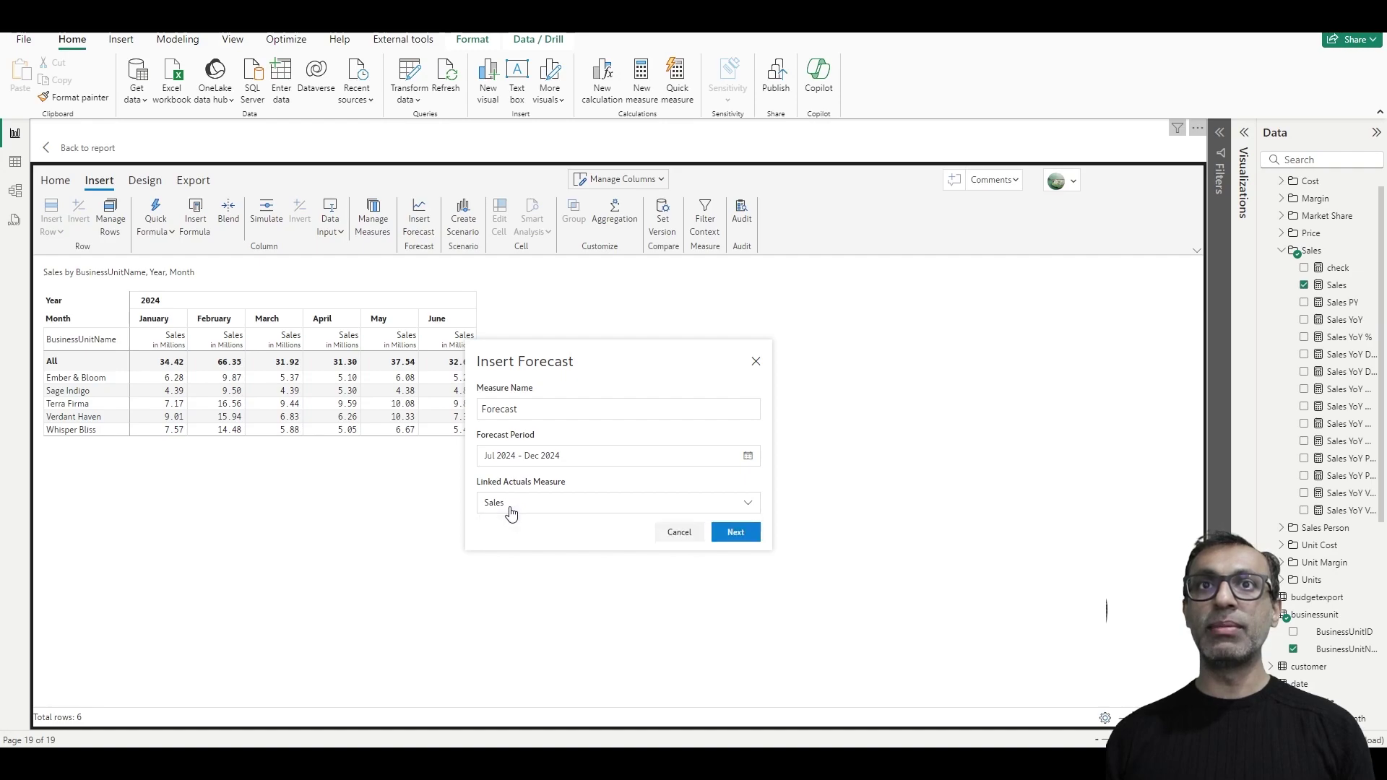
Step: In Period Setup, choose Sales as the source for forecast values
left_click(736, 532)
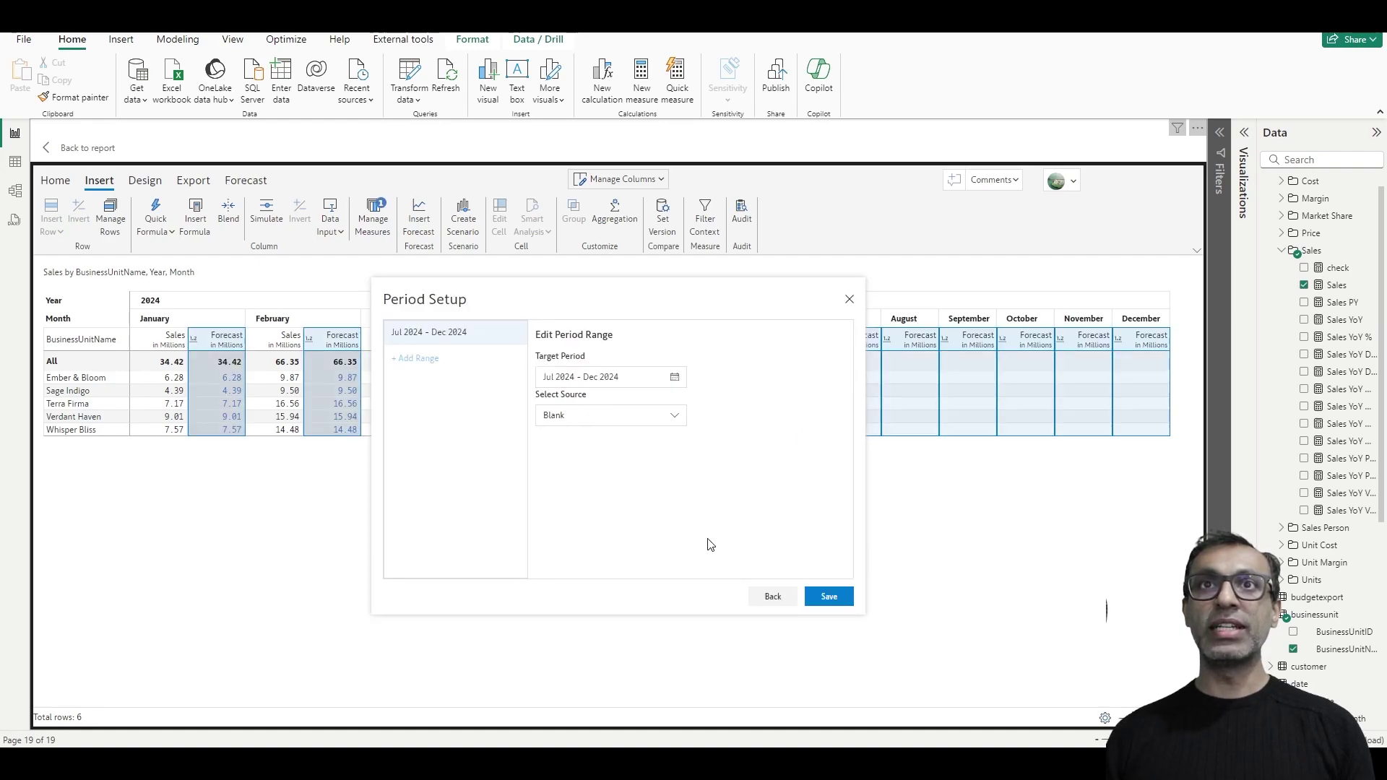
left_click(581, 423)
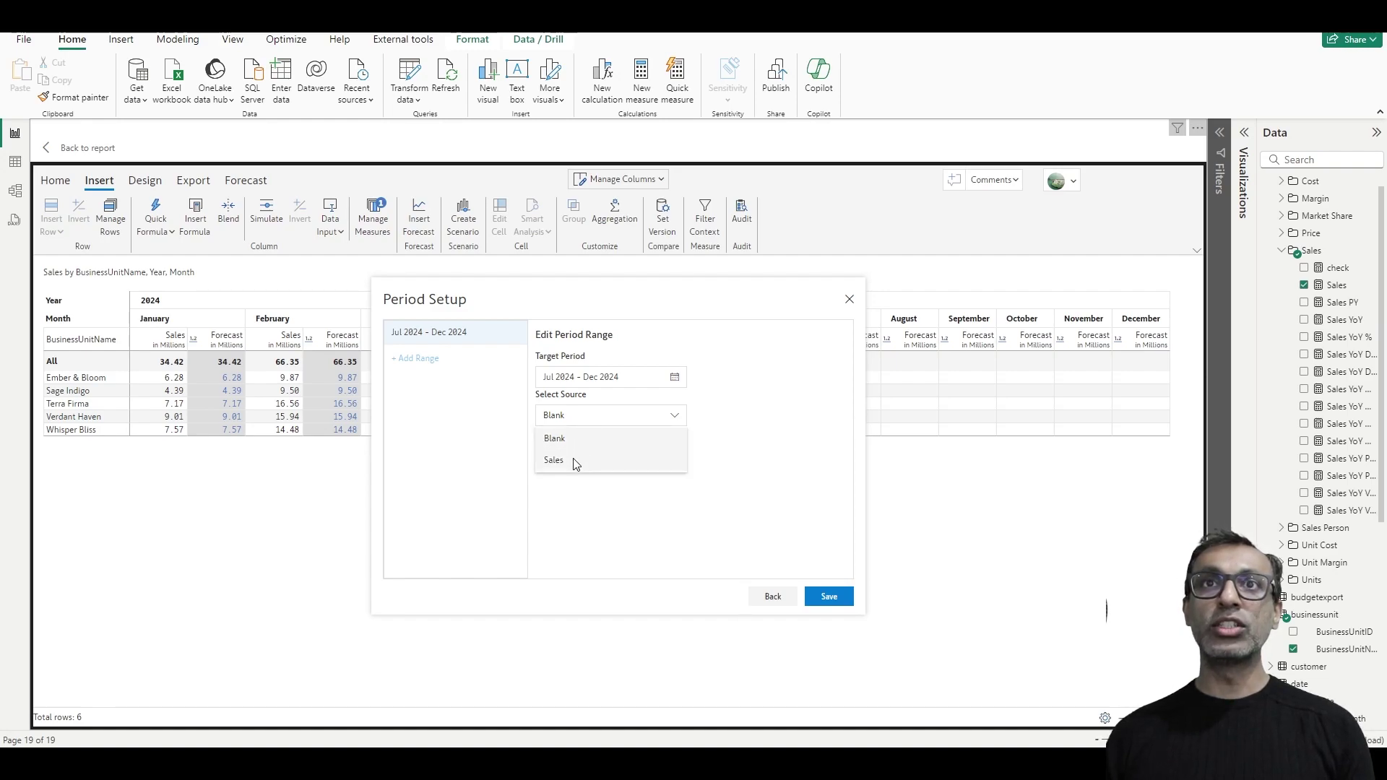
left_click(575, 460)
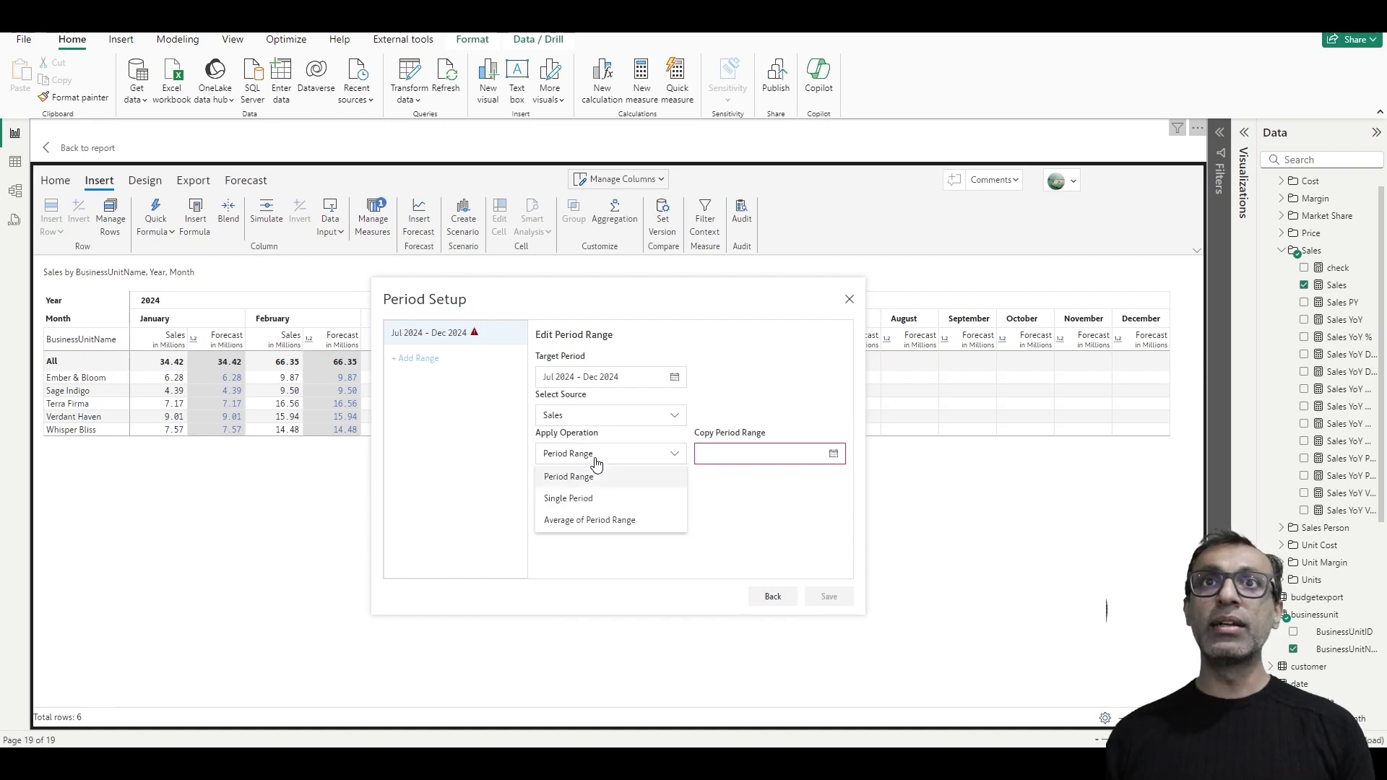
Step: Try copying the Jan–Jun 2024 range, then switch to copying a single source month
left_click(595, 456)
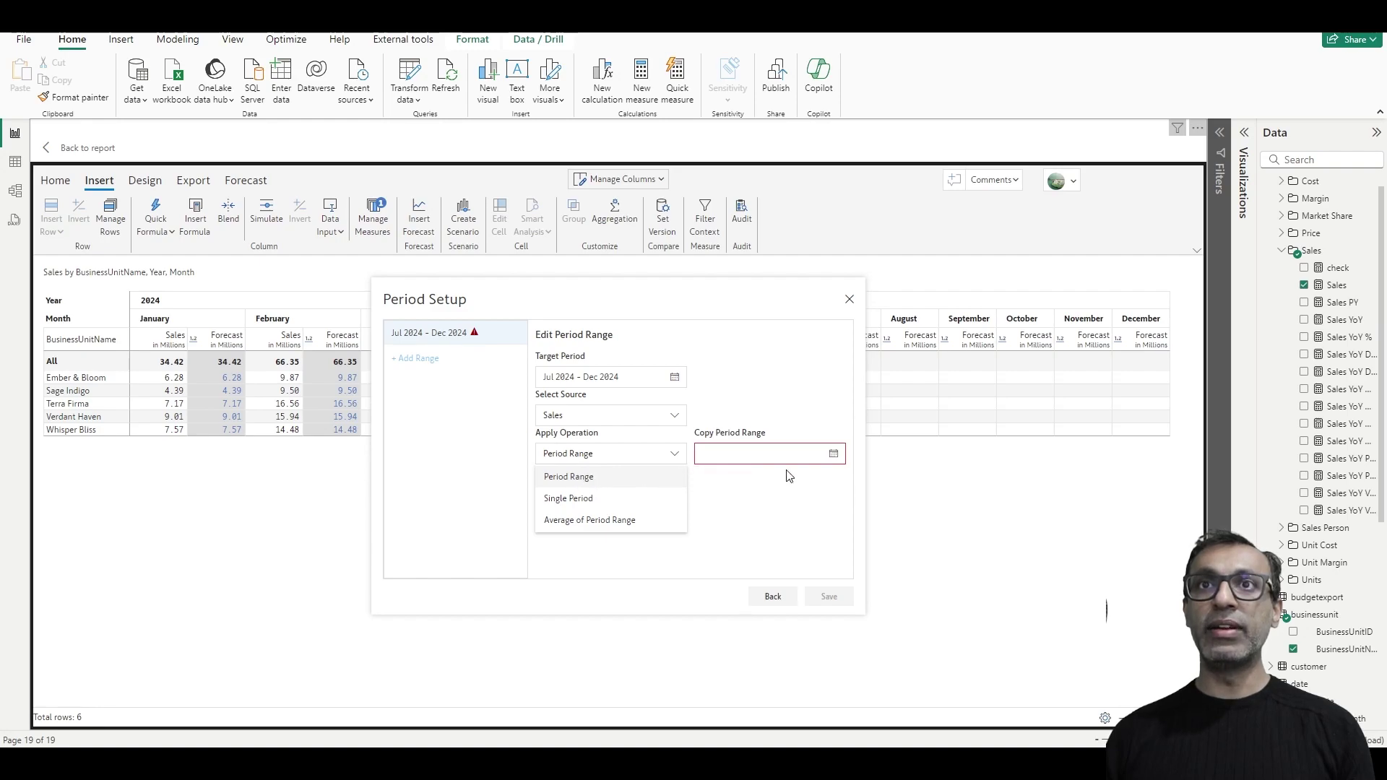
left_click(834, 457)
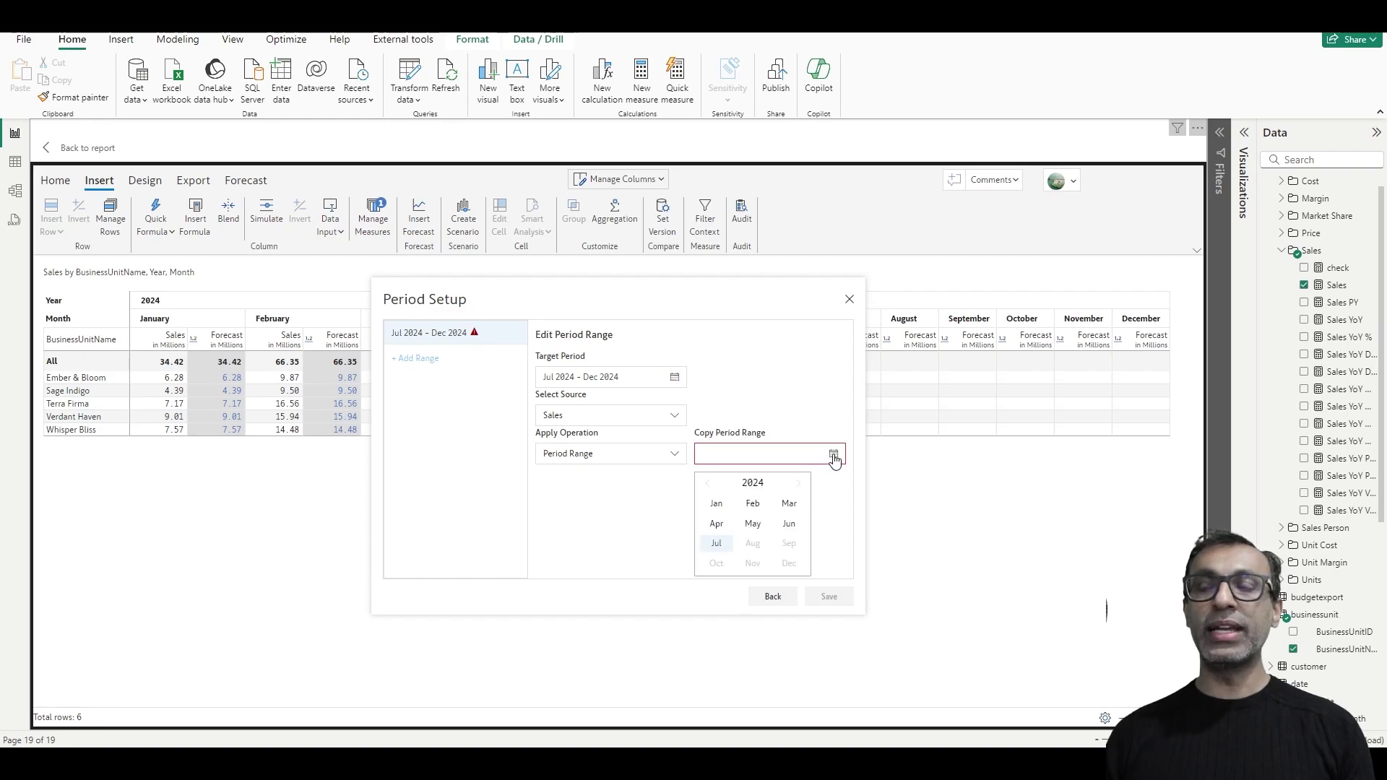
left_click(716, 505)
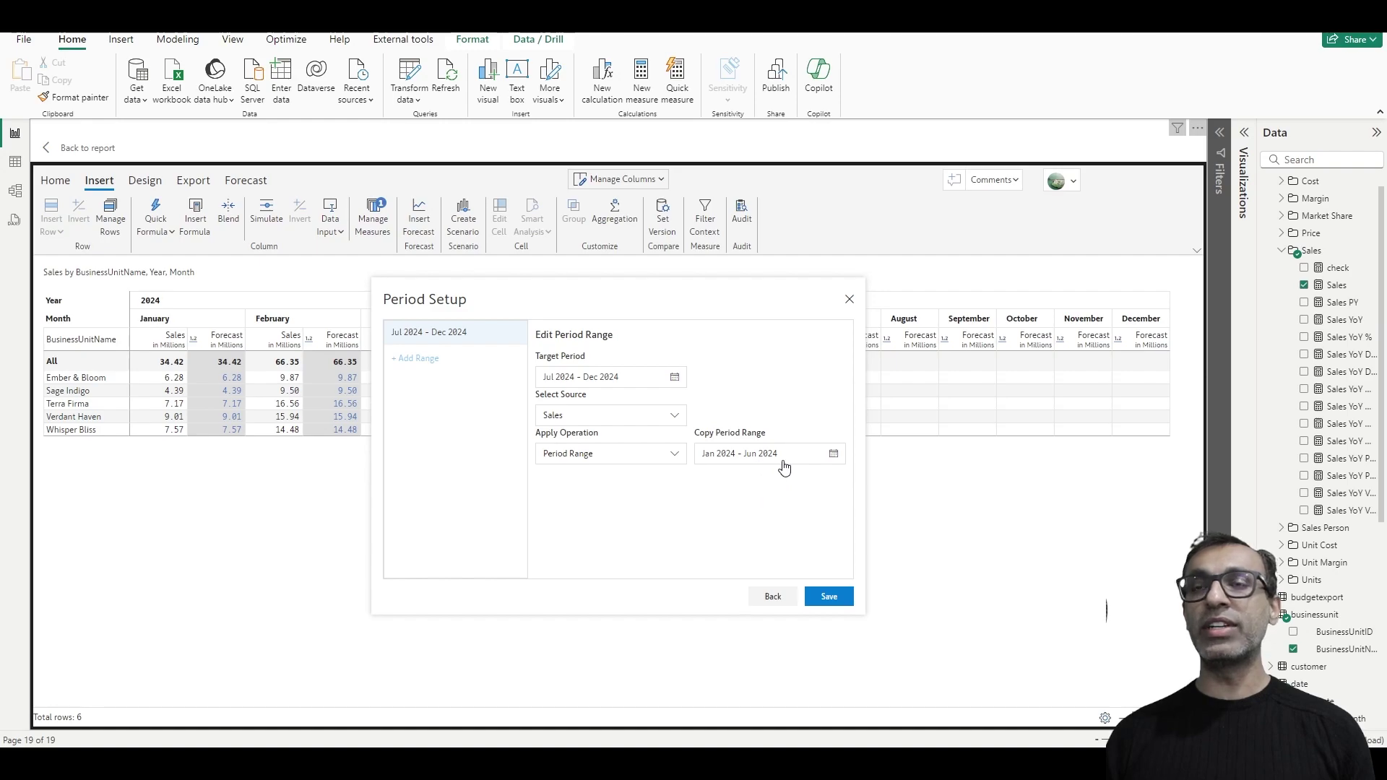
left_click(665, 458)
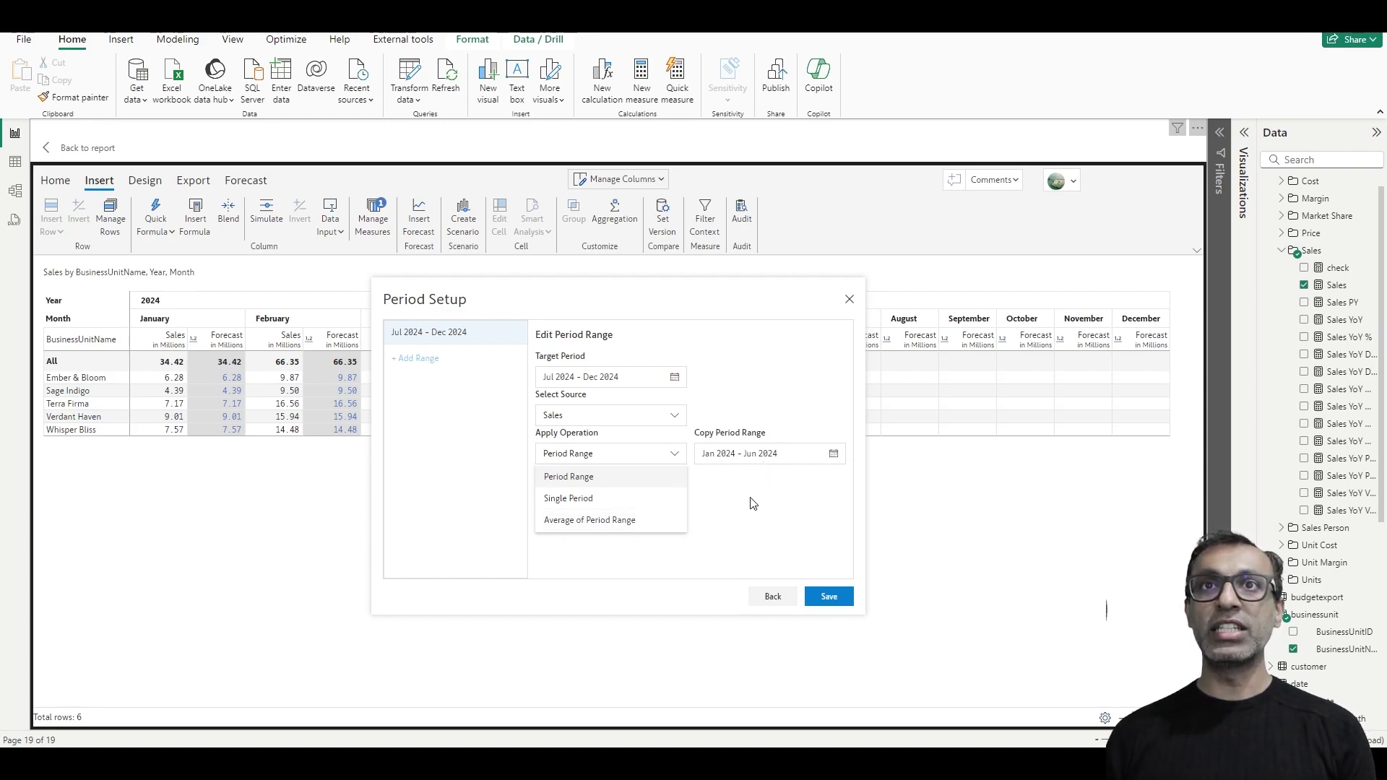
left_click(610, 500)
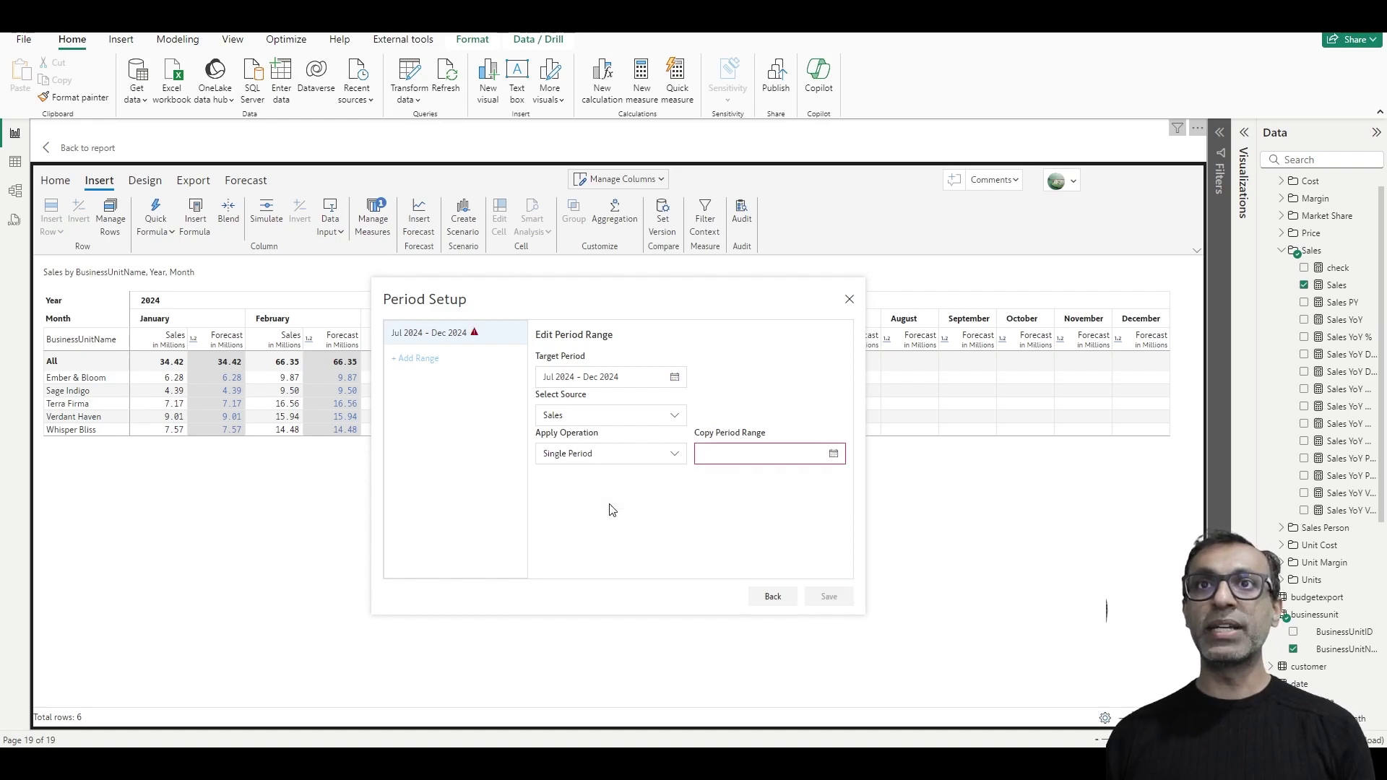
left_click(755, 457)
left_click(792, 534)
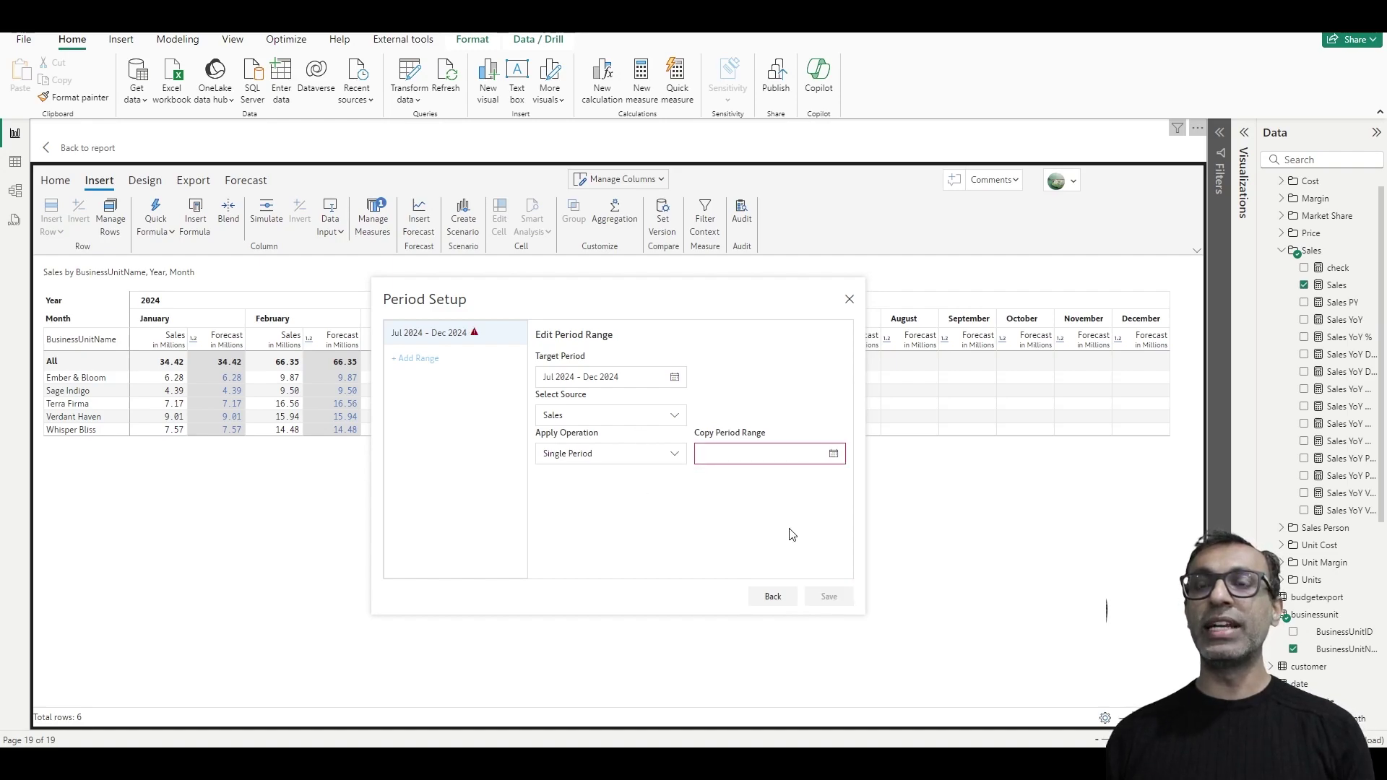
Step: Use Average of Period Range over January 2024 to June 2024
left_click(675, 456)
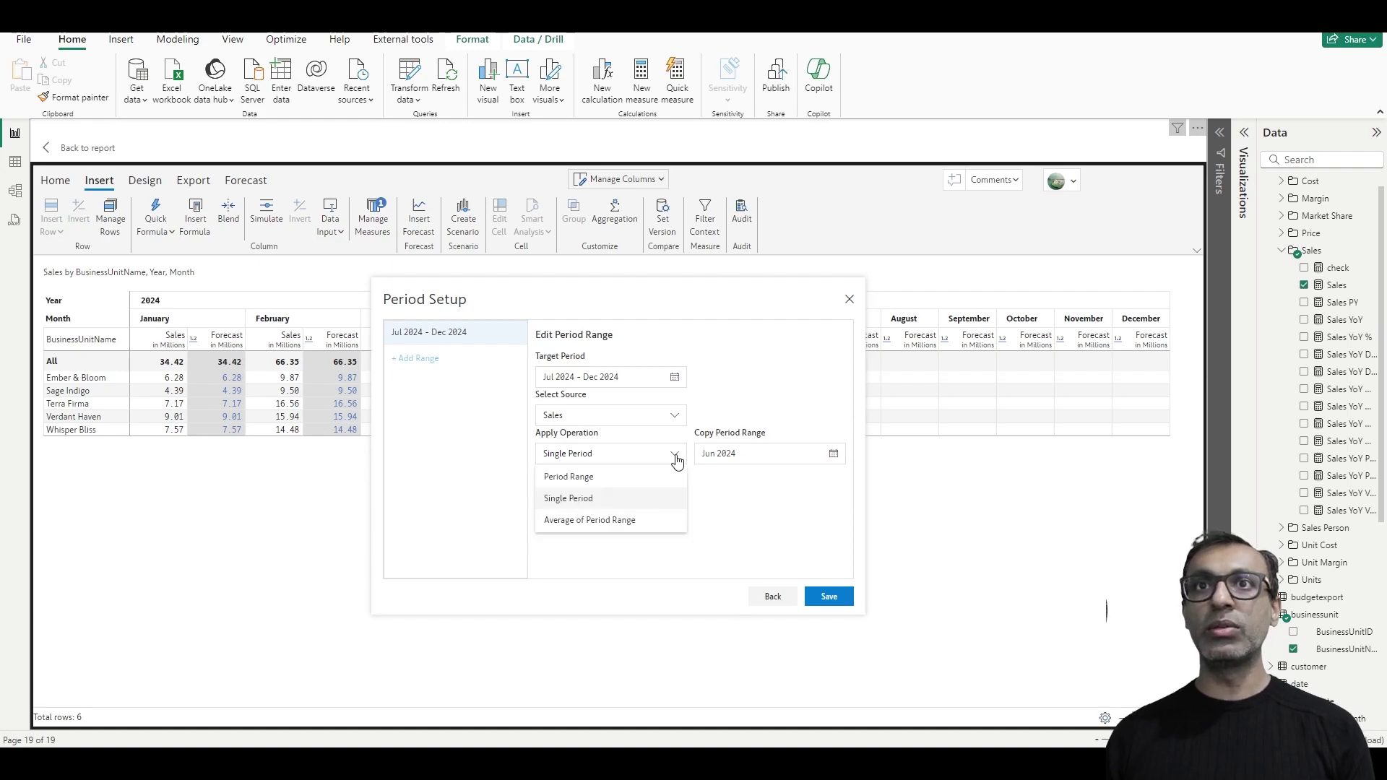
left_click(746, 495)
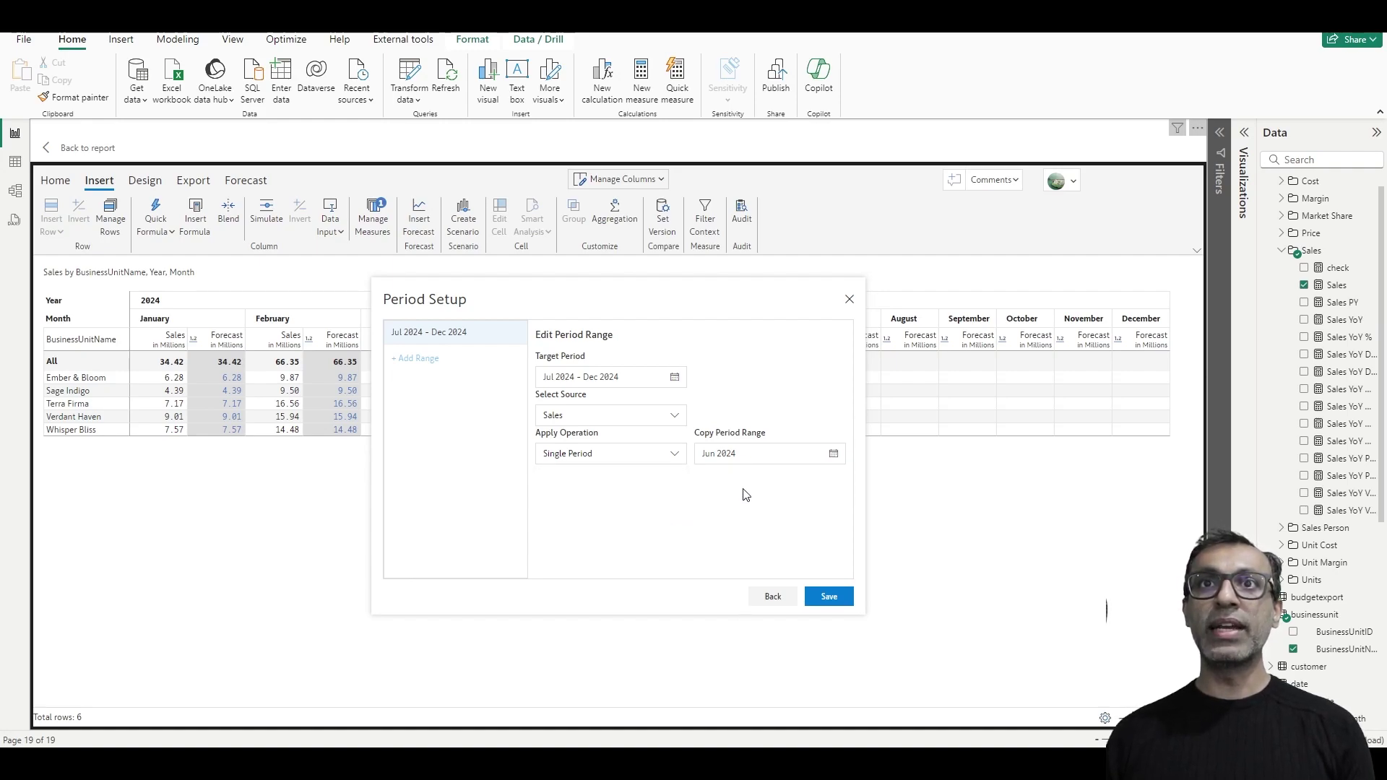
left_click(832, 454)
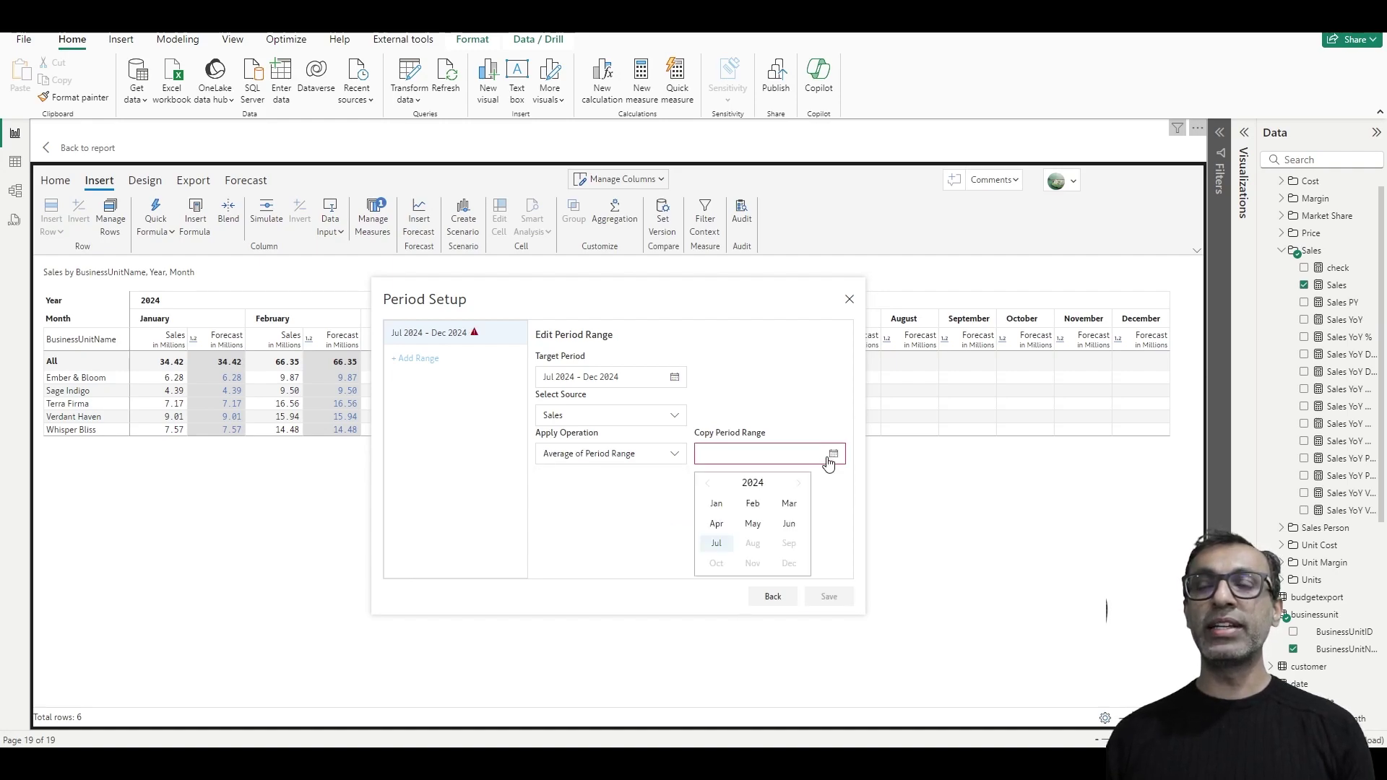
left_click(717, 505)
left_click(789, 523)
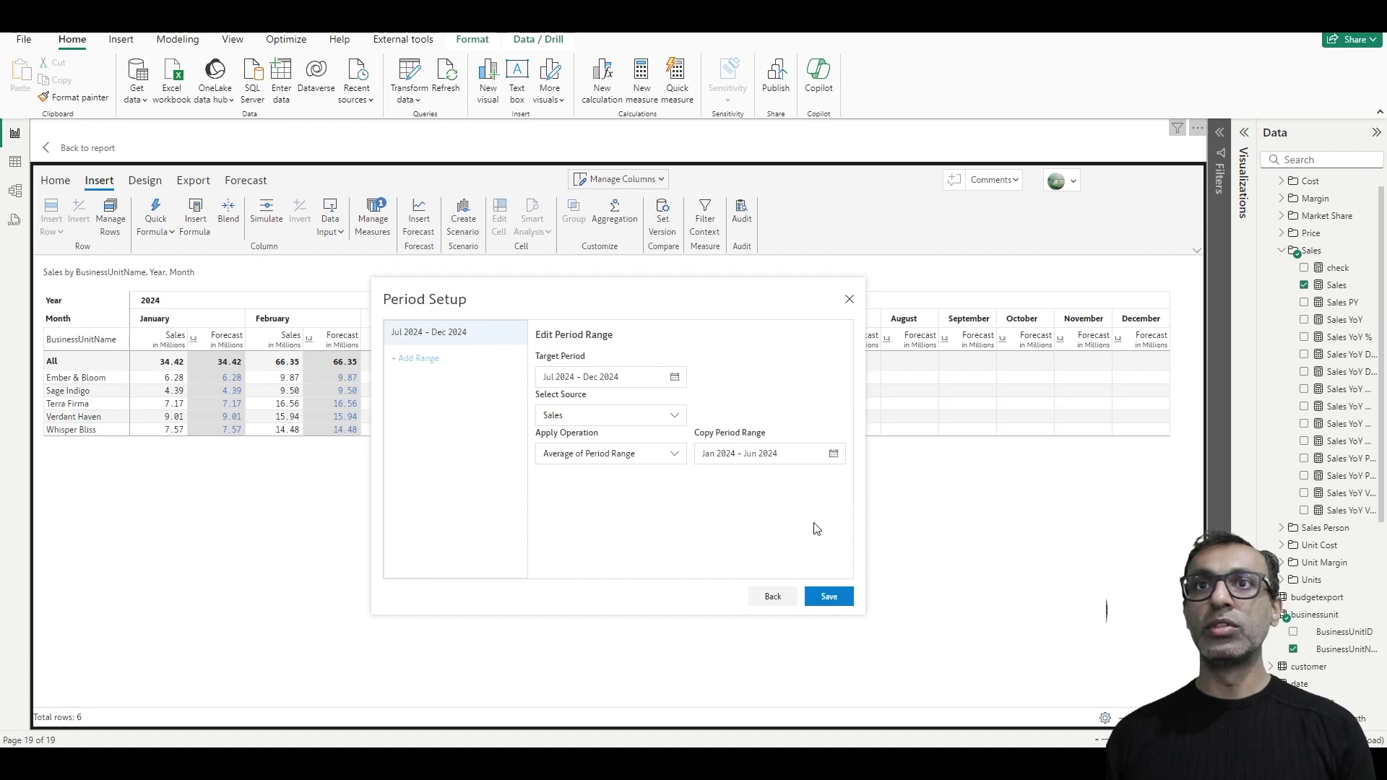
Step: Save Period Setup to add the Forecast column, then scroll the matrix across the months
left_click(829, 598)
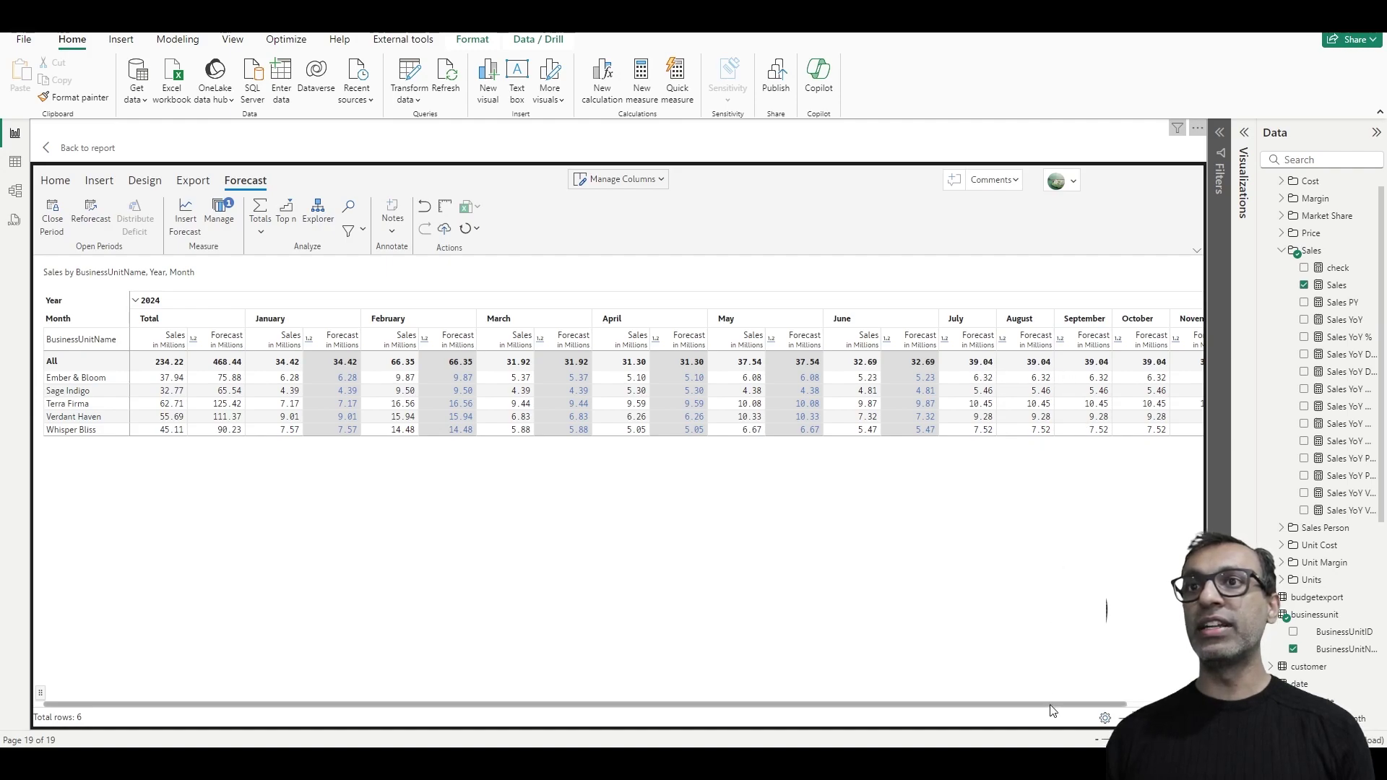
left_click_drag(1052, 704, 999, 705)
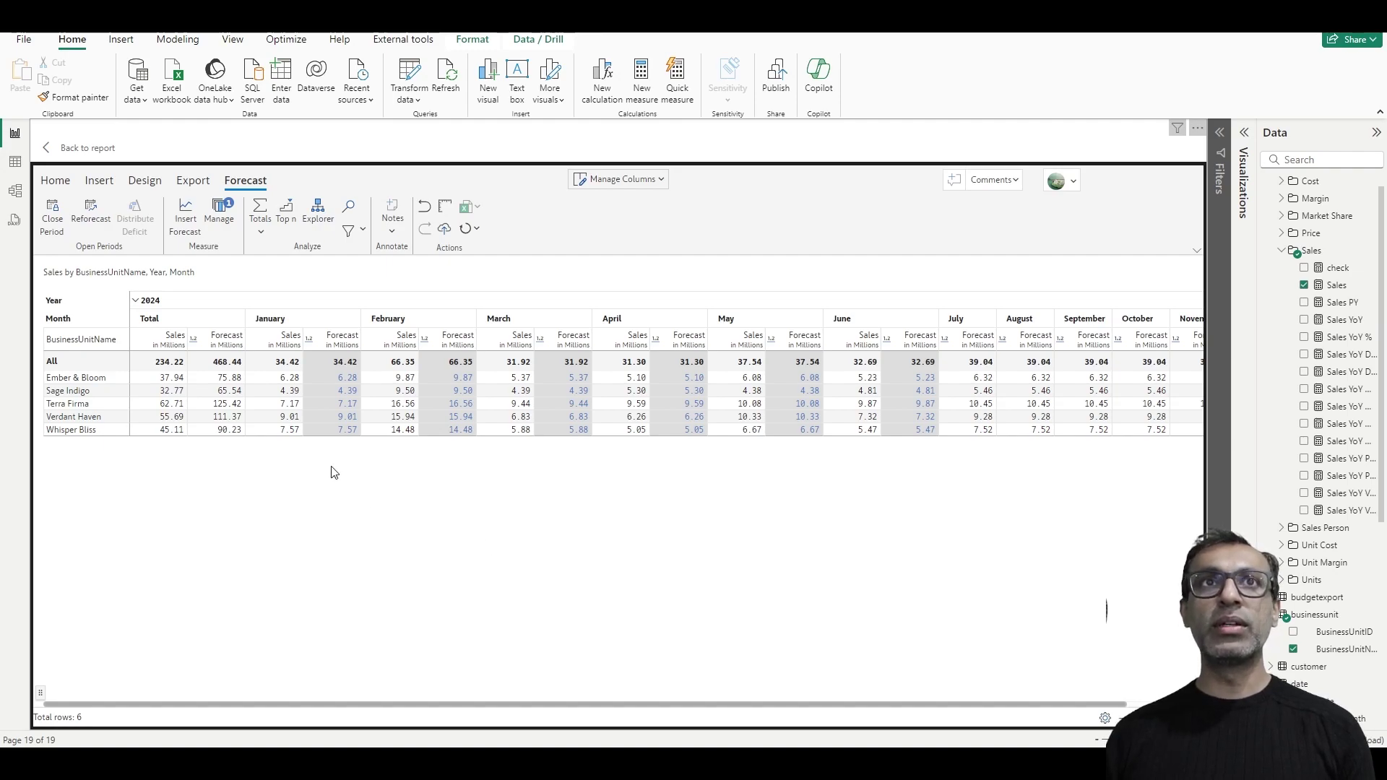
Step: Choose Hide closed periods from the Home tab's show/hide dropdown in the Style group
left_click(56, 186)
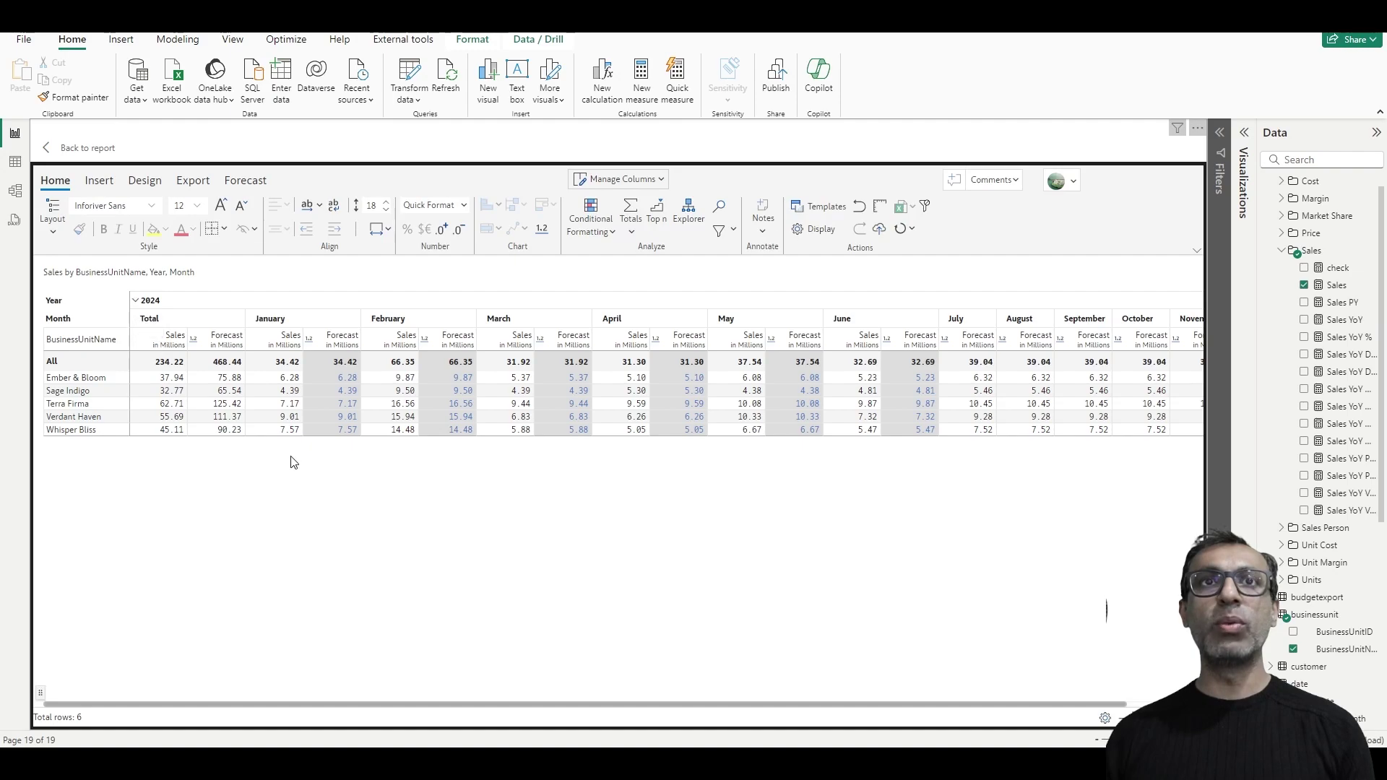
left_click(255, 230)
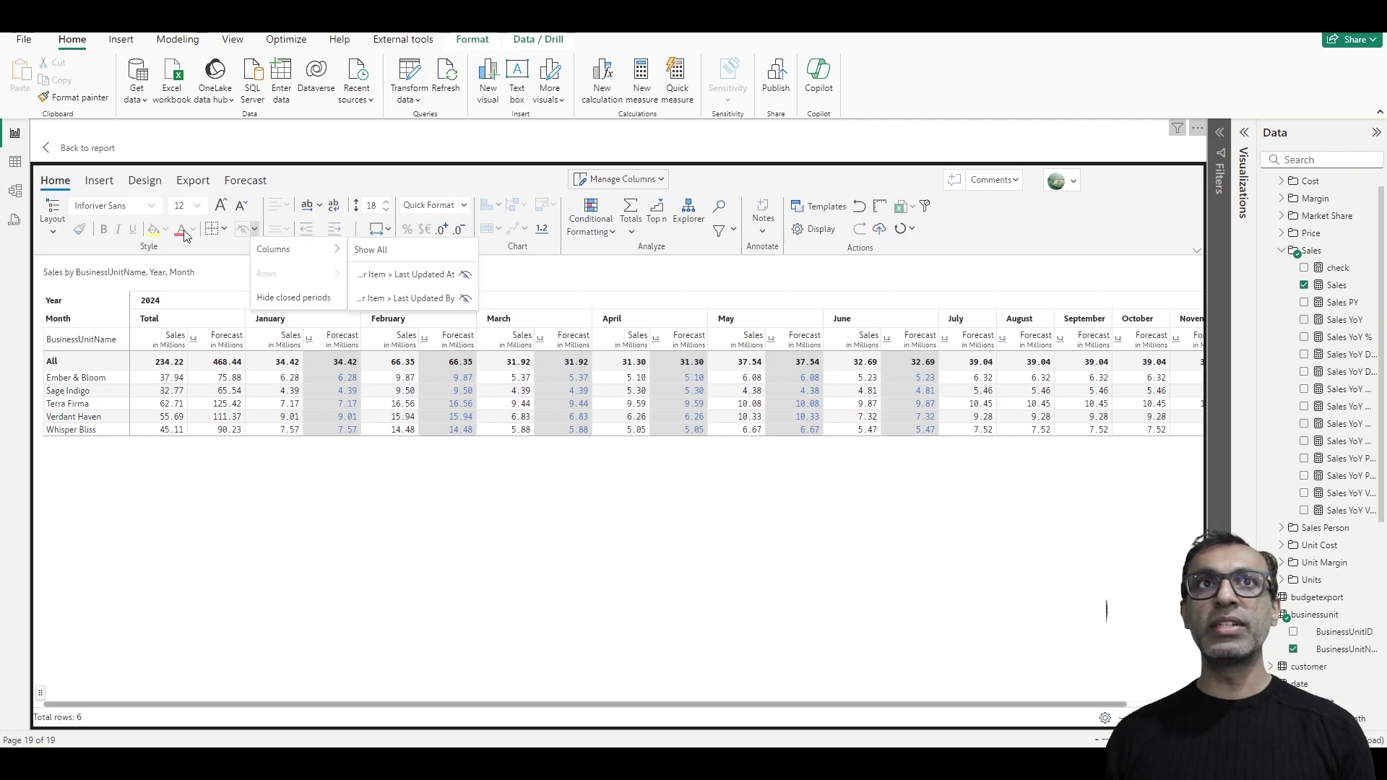
left_click(293, 298)
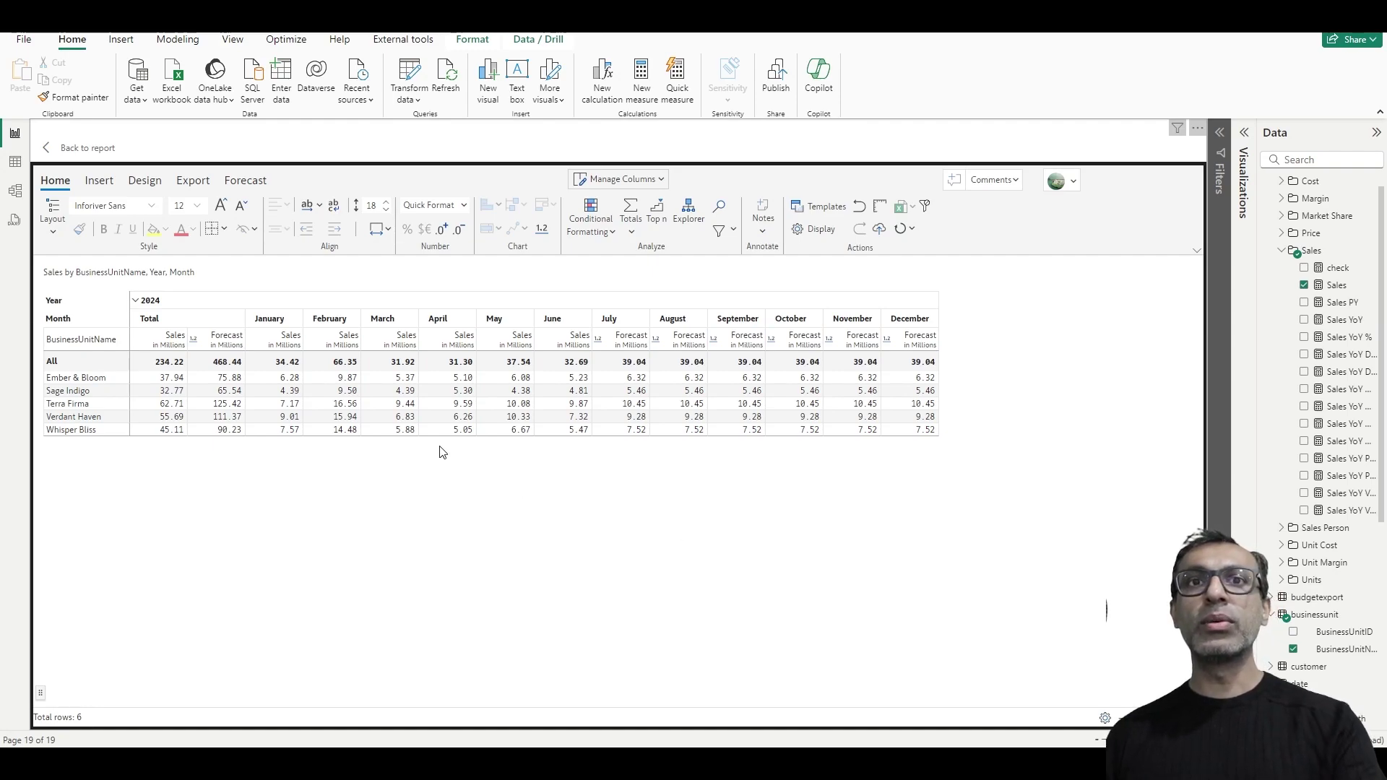
Step: Enter 45m as July's All Forecast, then return to the Forecast tab
left_click(636, 366)
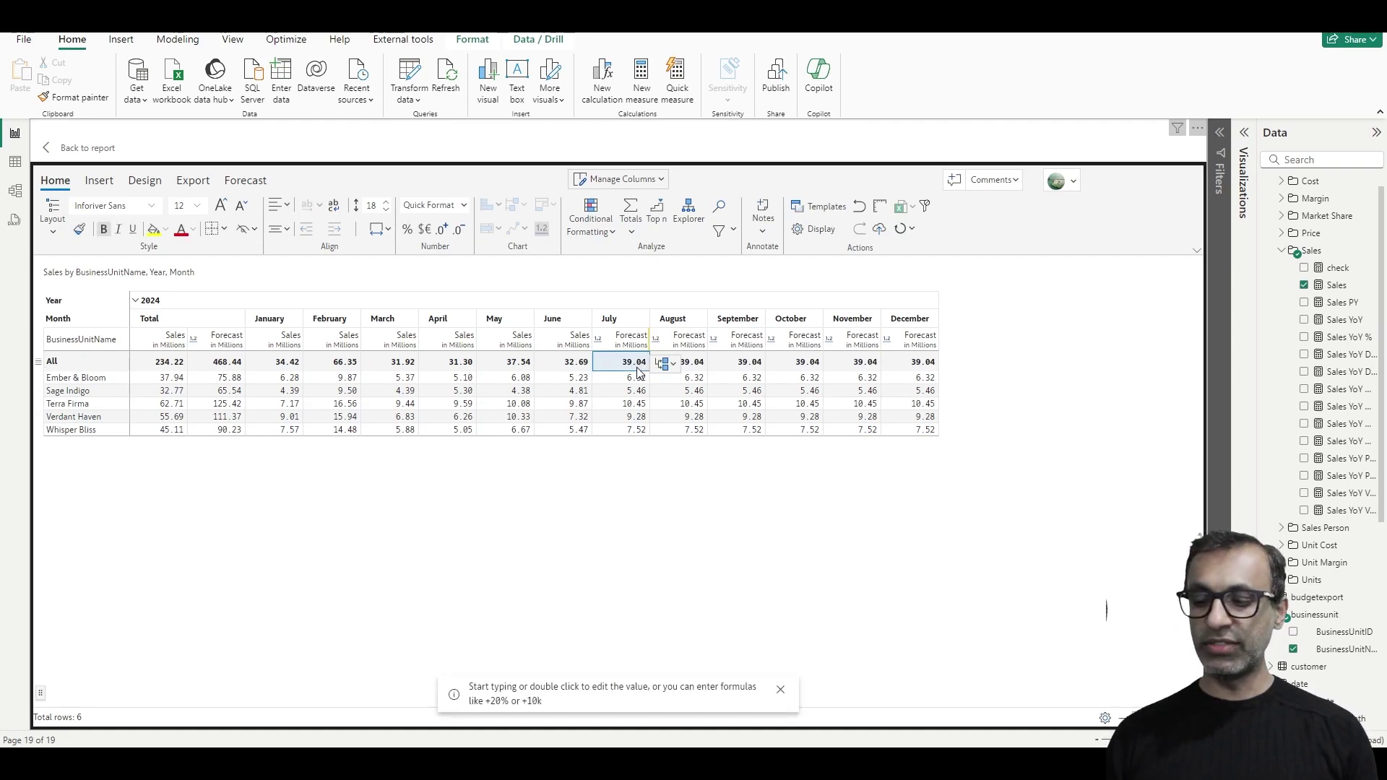
type("45")
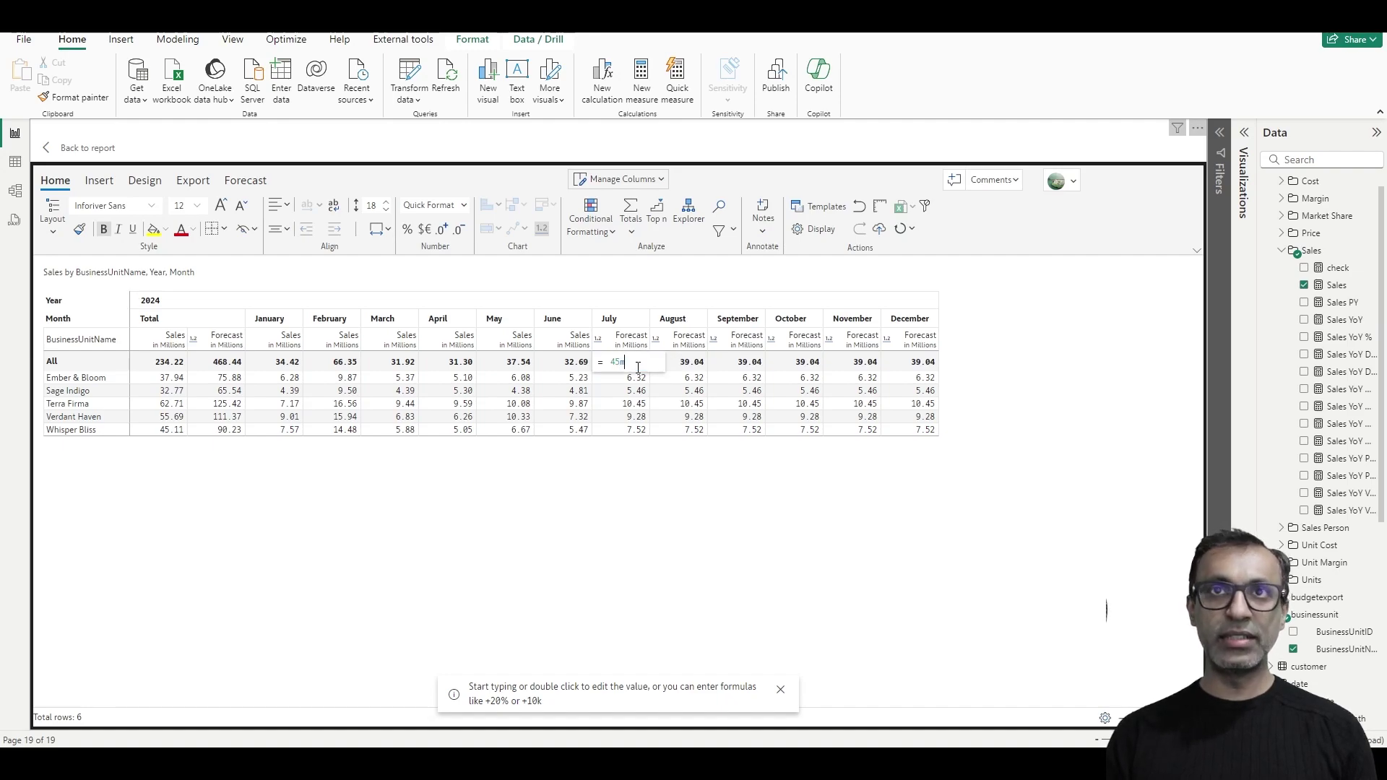
type("m")
key("Return")
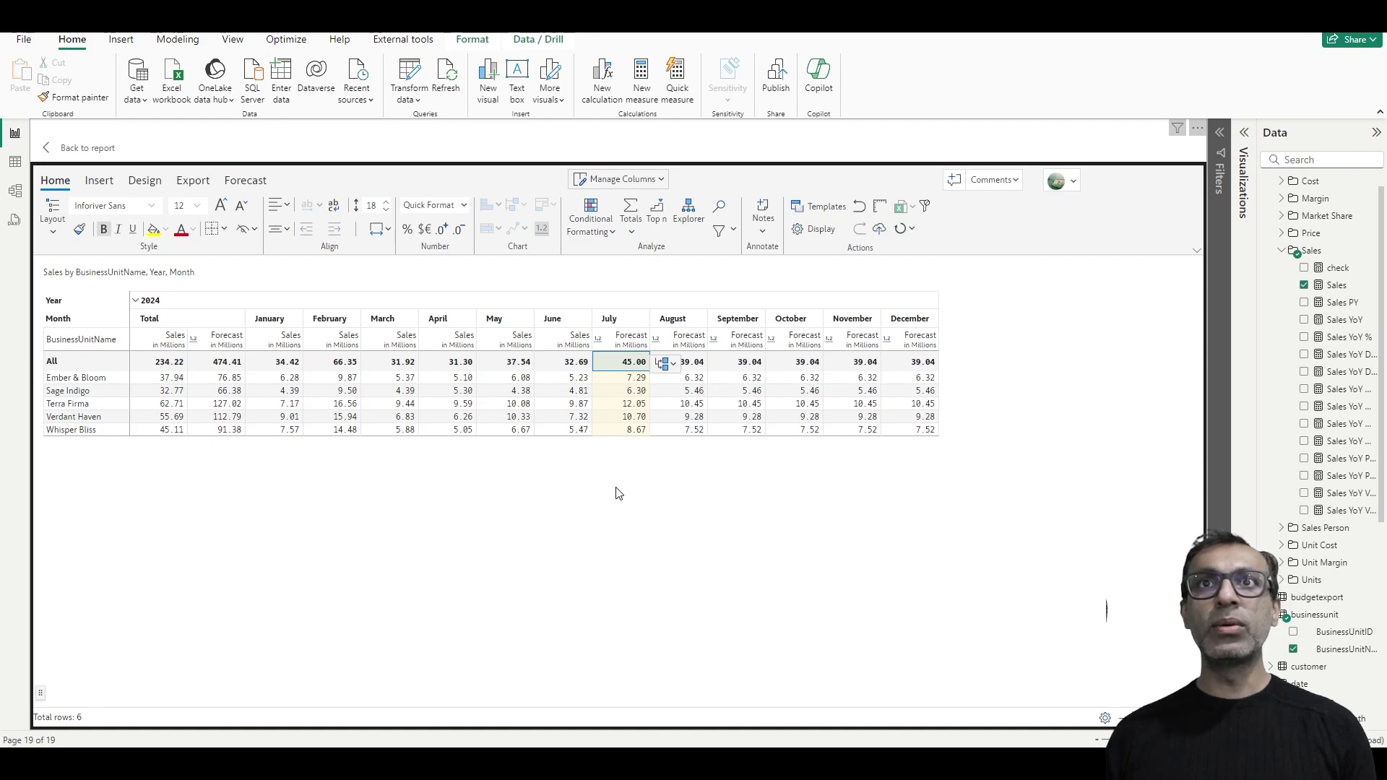
left_click(246, 180)
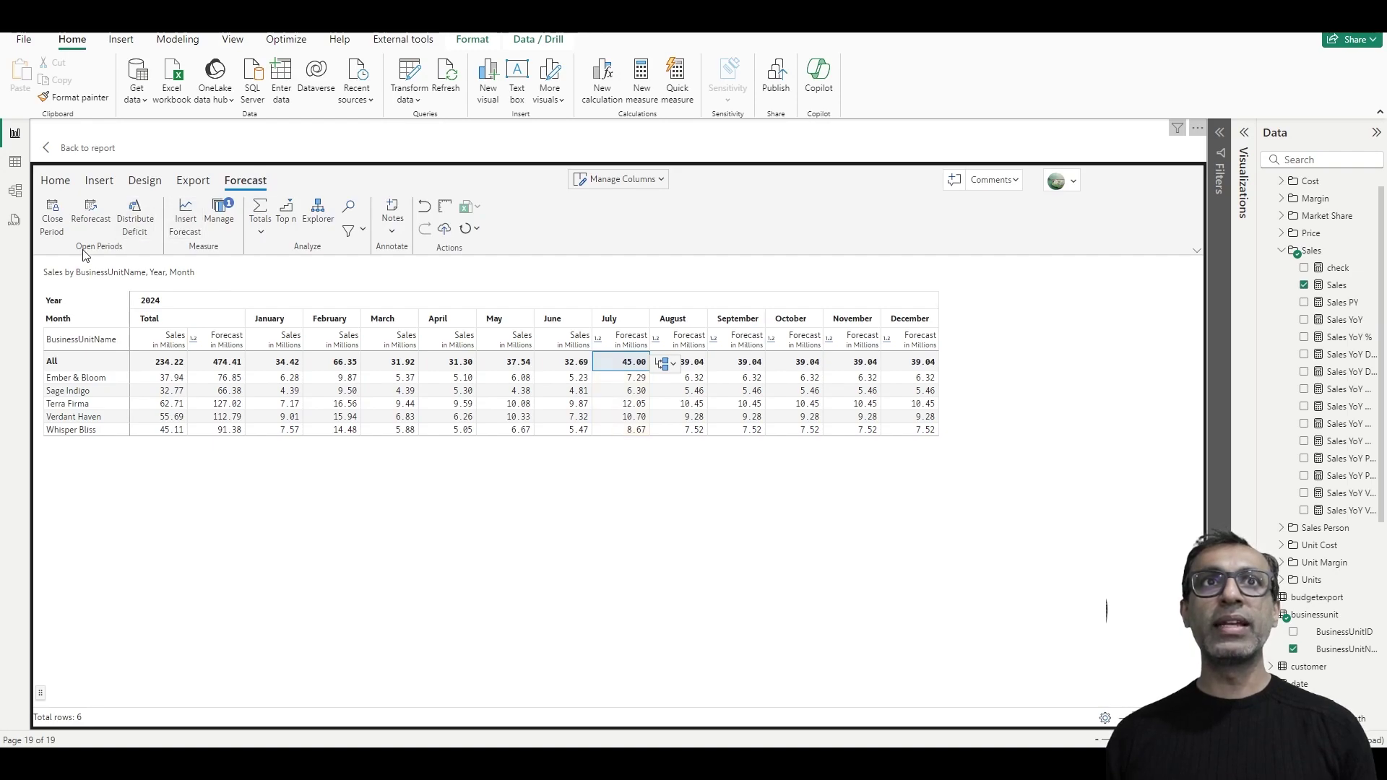
Step: Add July to the Month filter, then open Close Period for Forecast through Jul 2024
left_click(1220, 133)
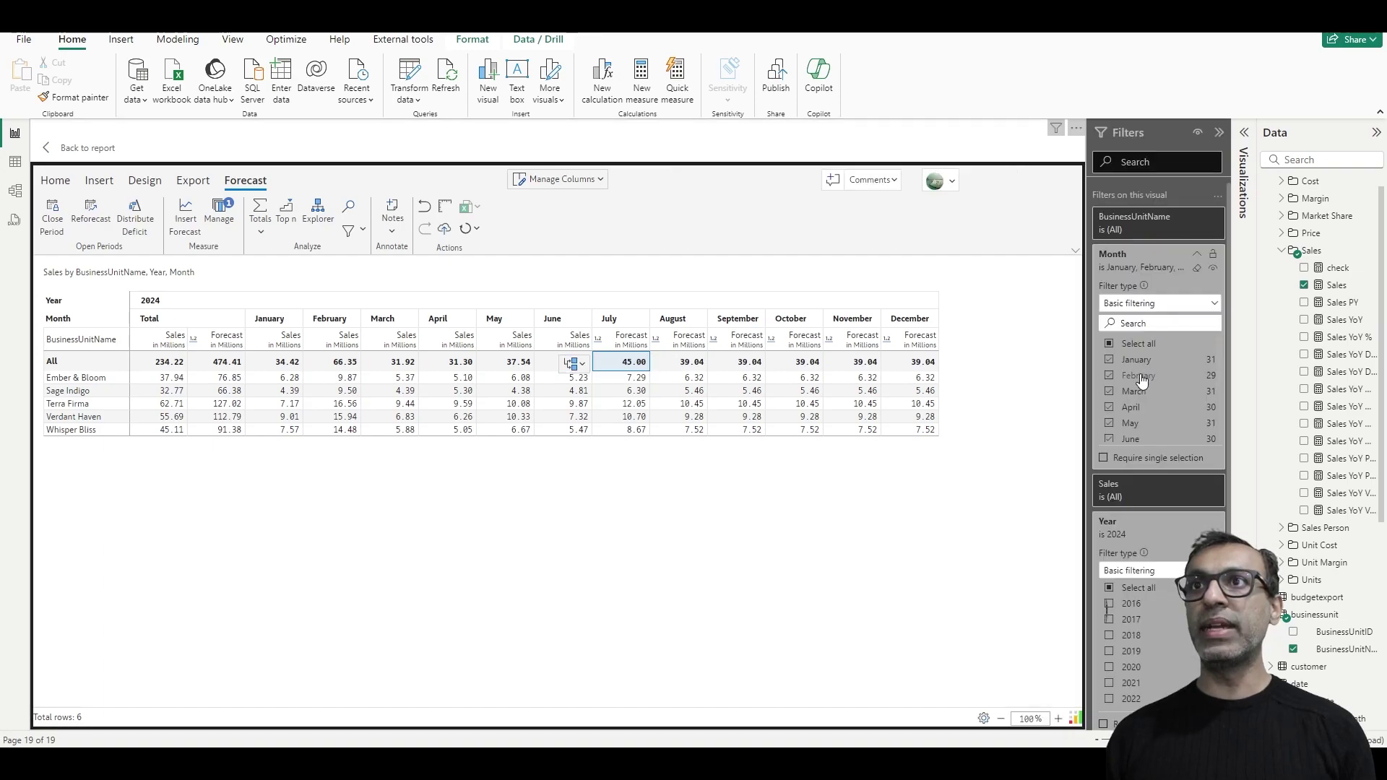
scroll(1145, 381, "down", 2)
left_click(1109, 383)
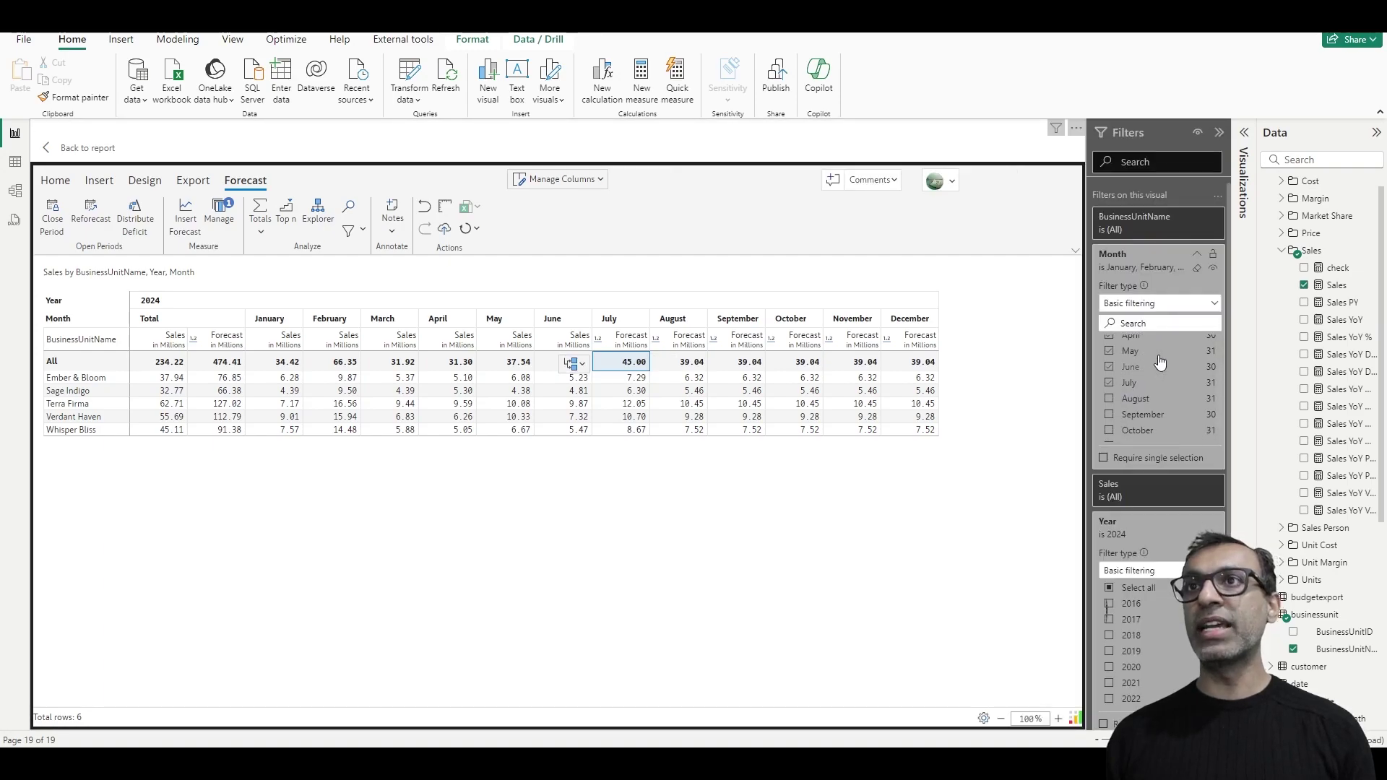
left_click(1220, 133)
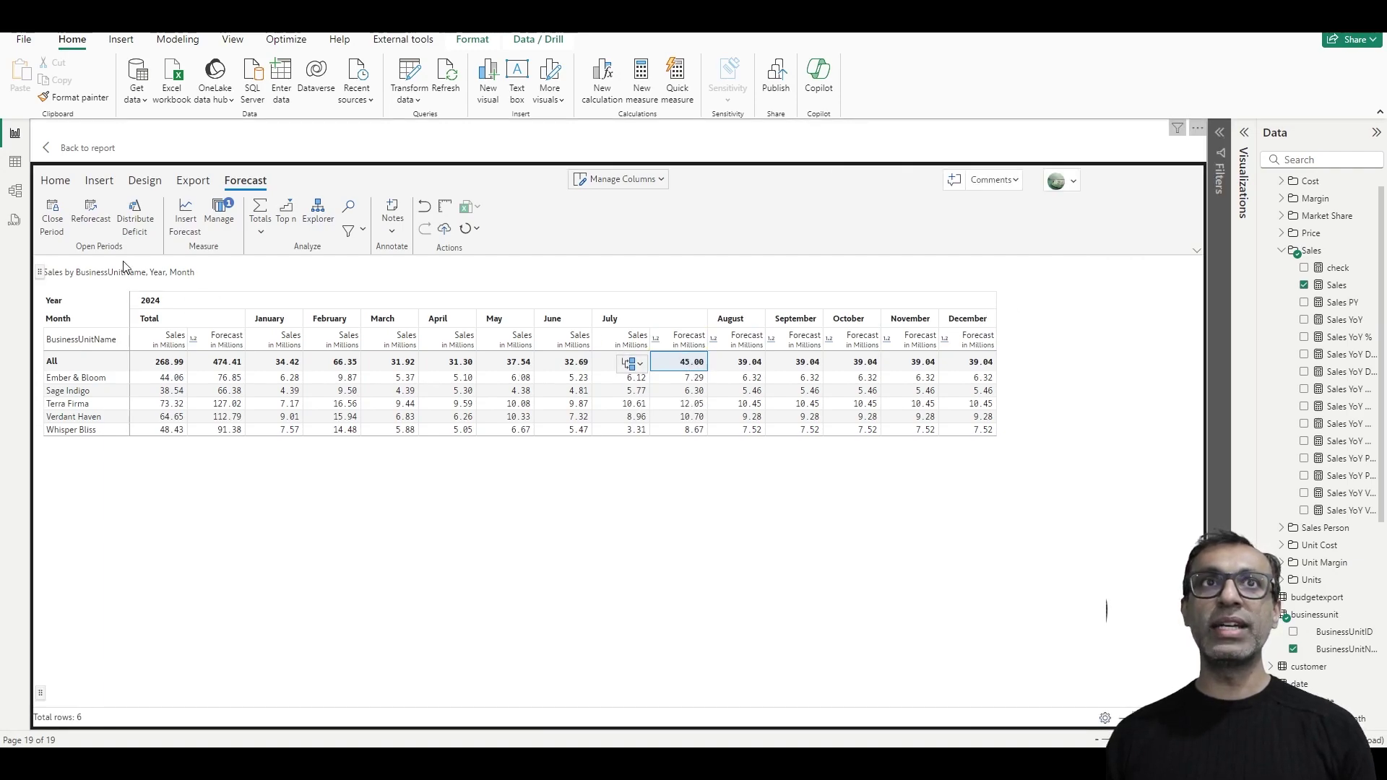
left_click(52, 217)
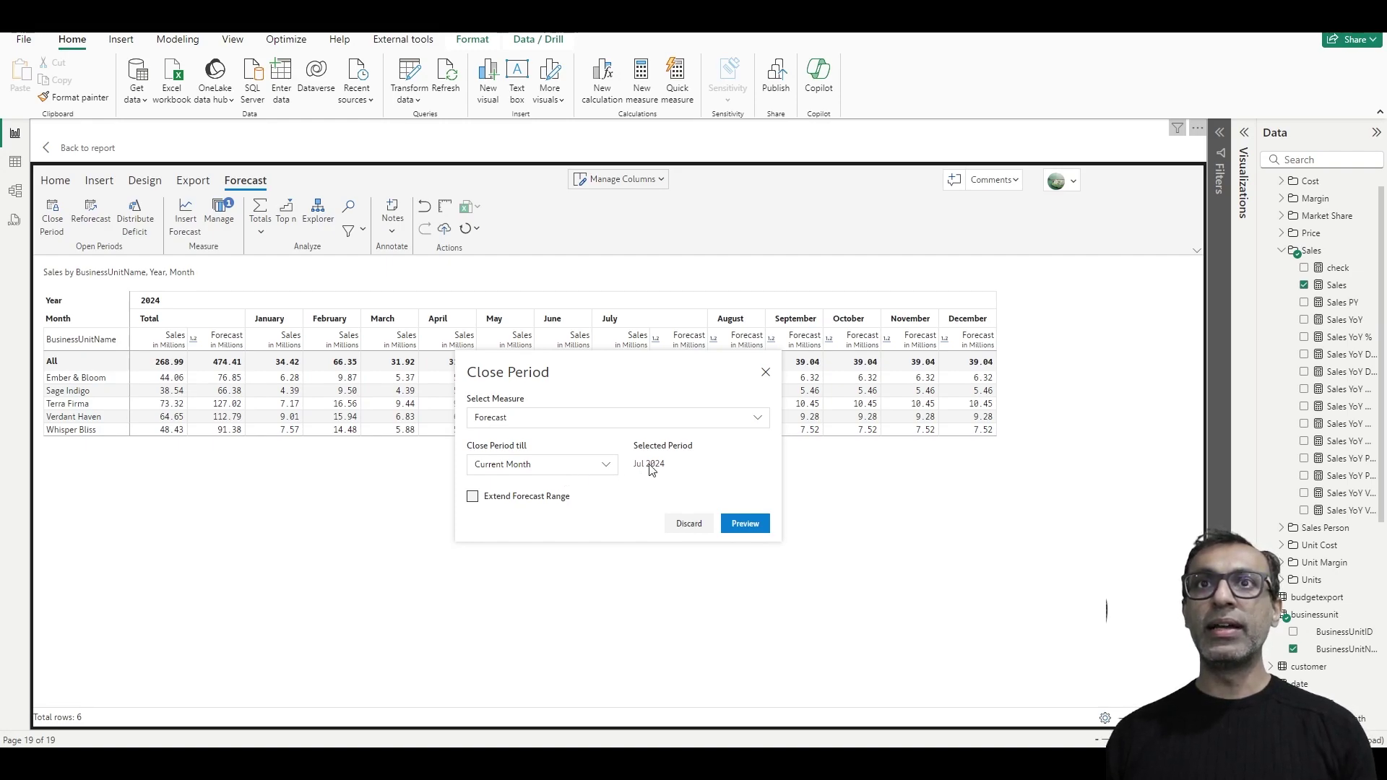
Step: Close Forecast through Jul 2024, extend its range one month to Jan 2025, and expand 2025's months
left_click(473, 497)
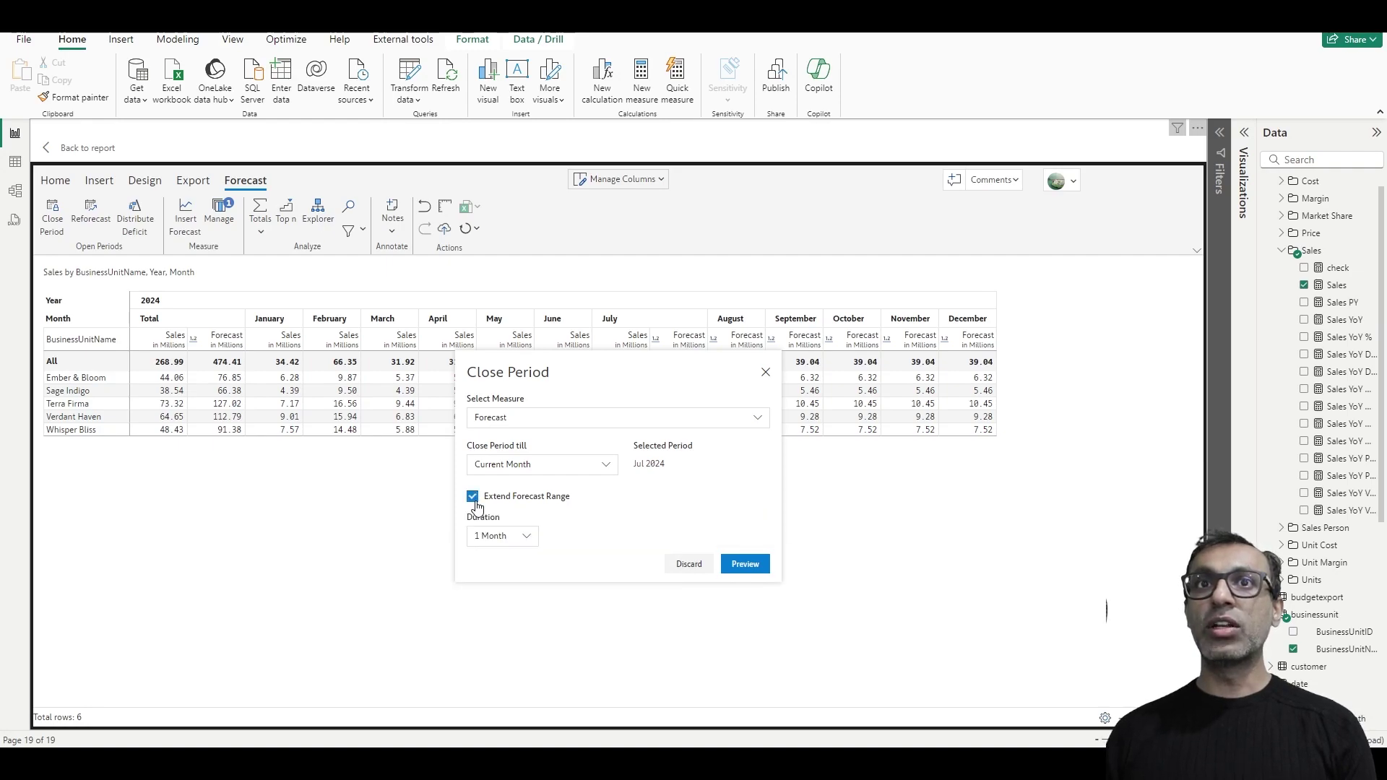
left_click(490, 538)
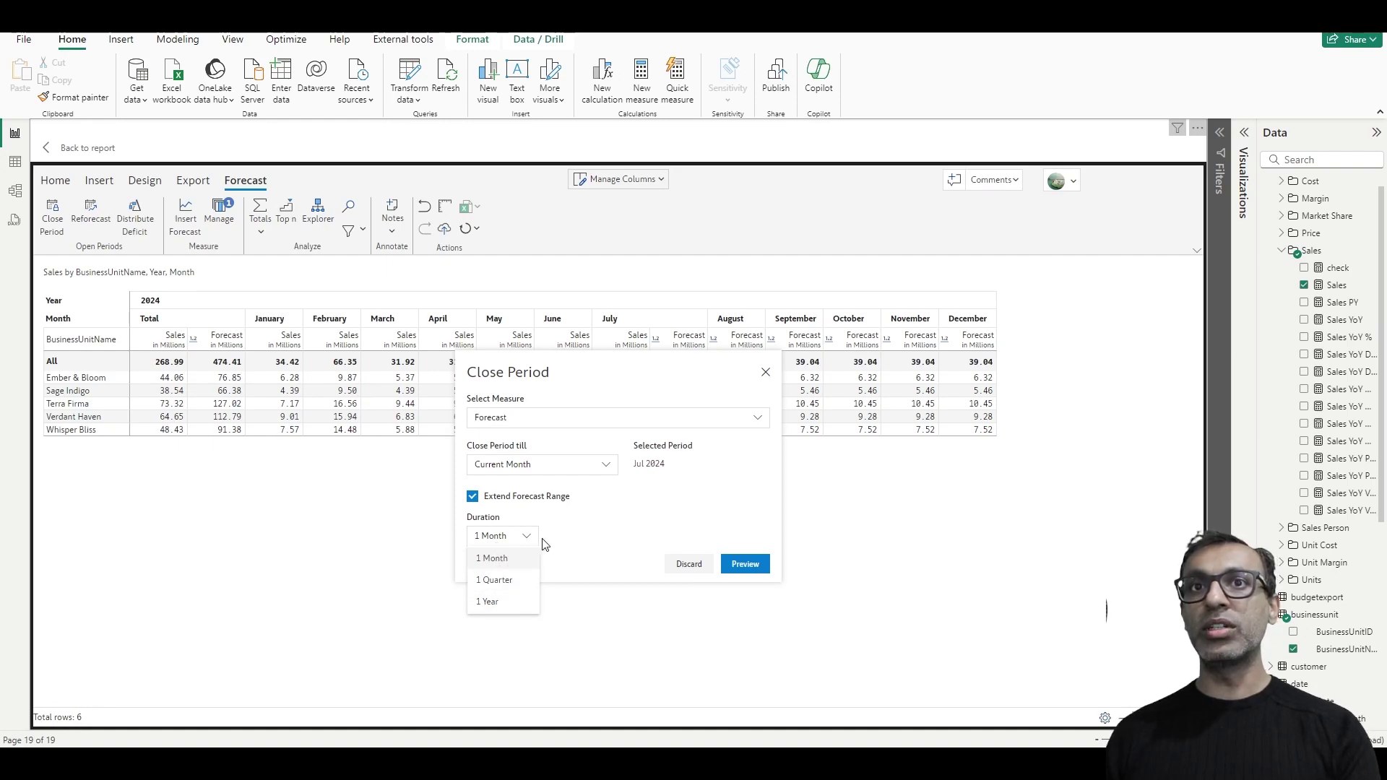
left_click(619, 535)
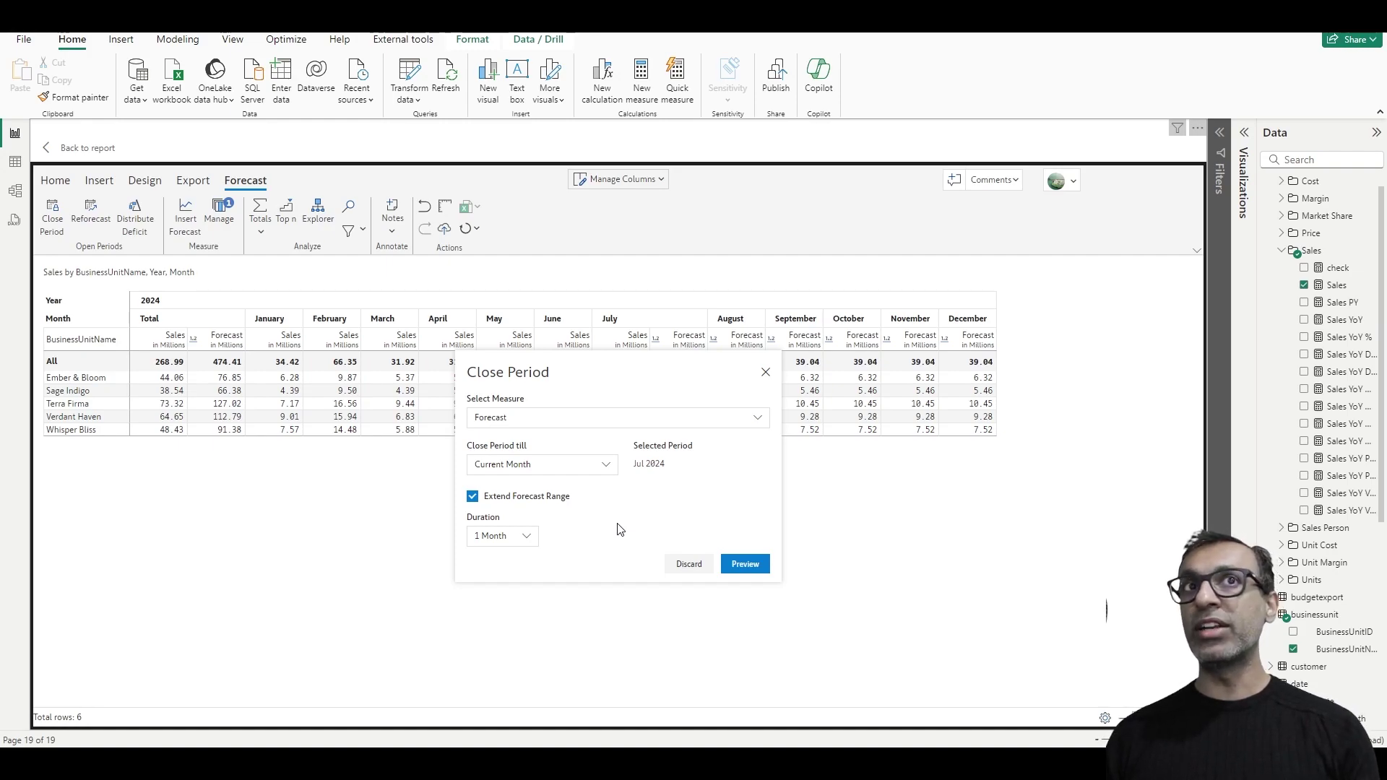
left_click(744, 566)
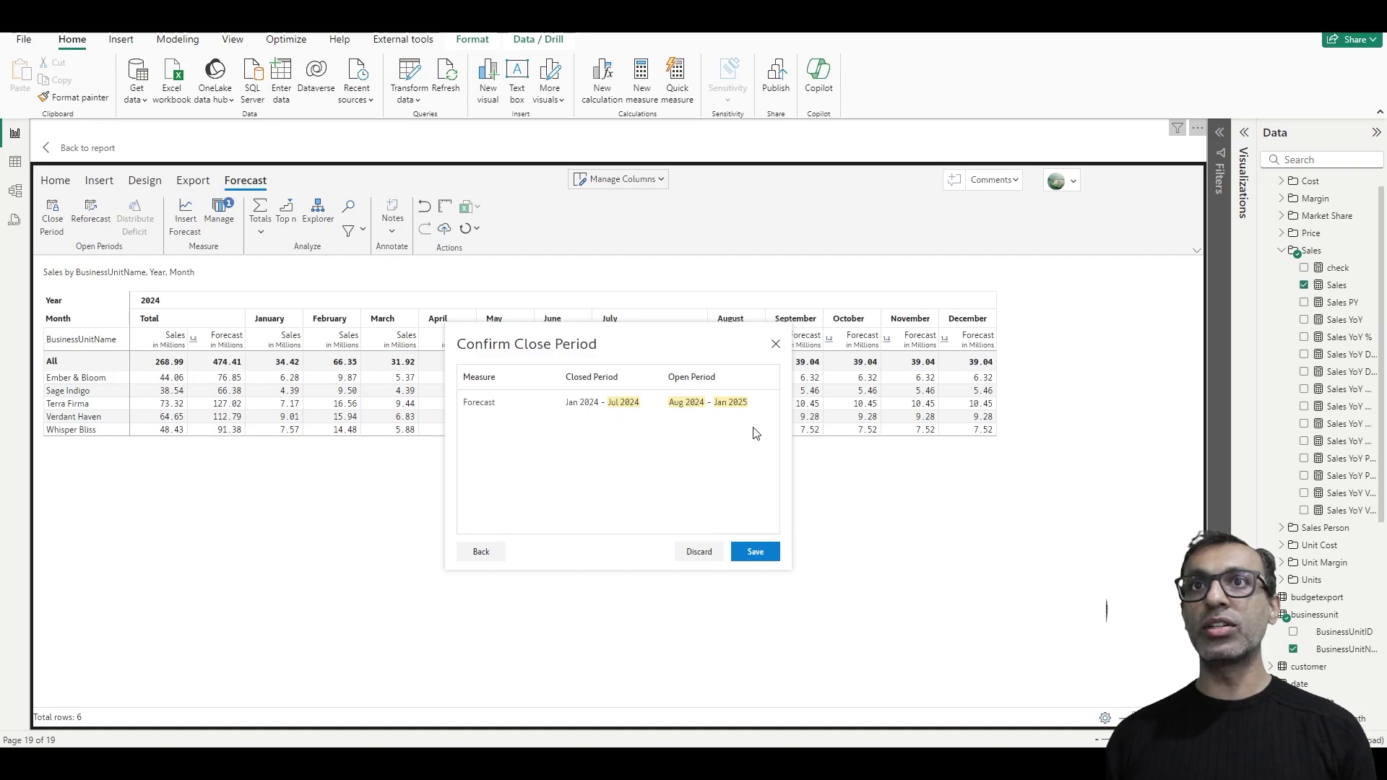
left_click(766, 554)
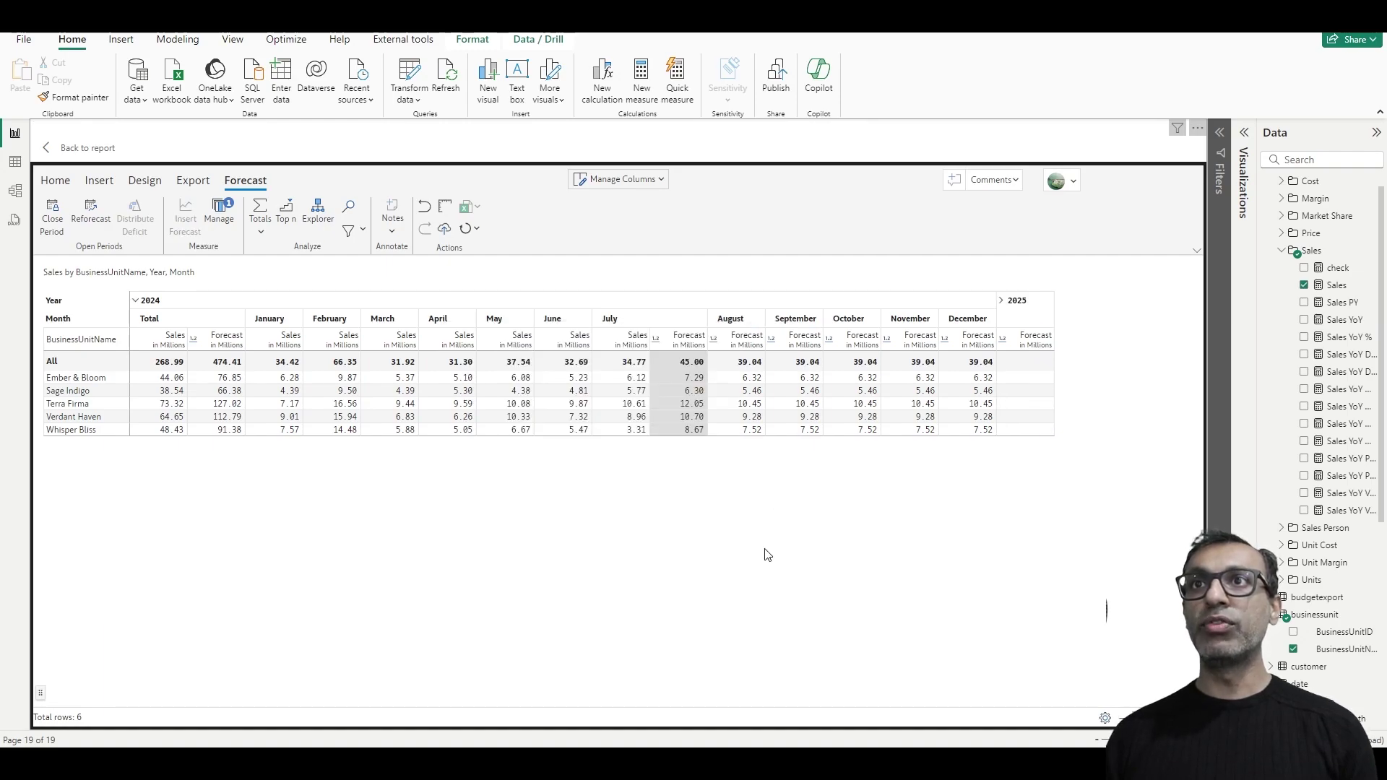
left_click(1001, 301)
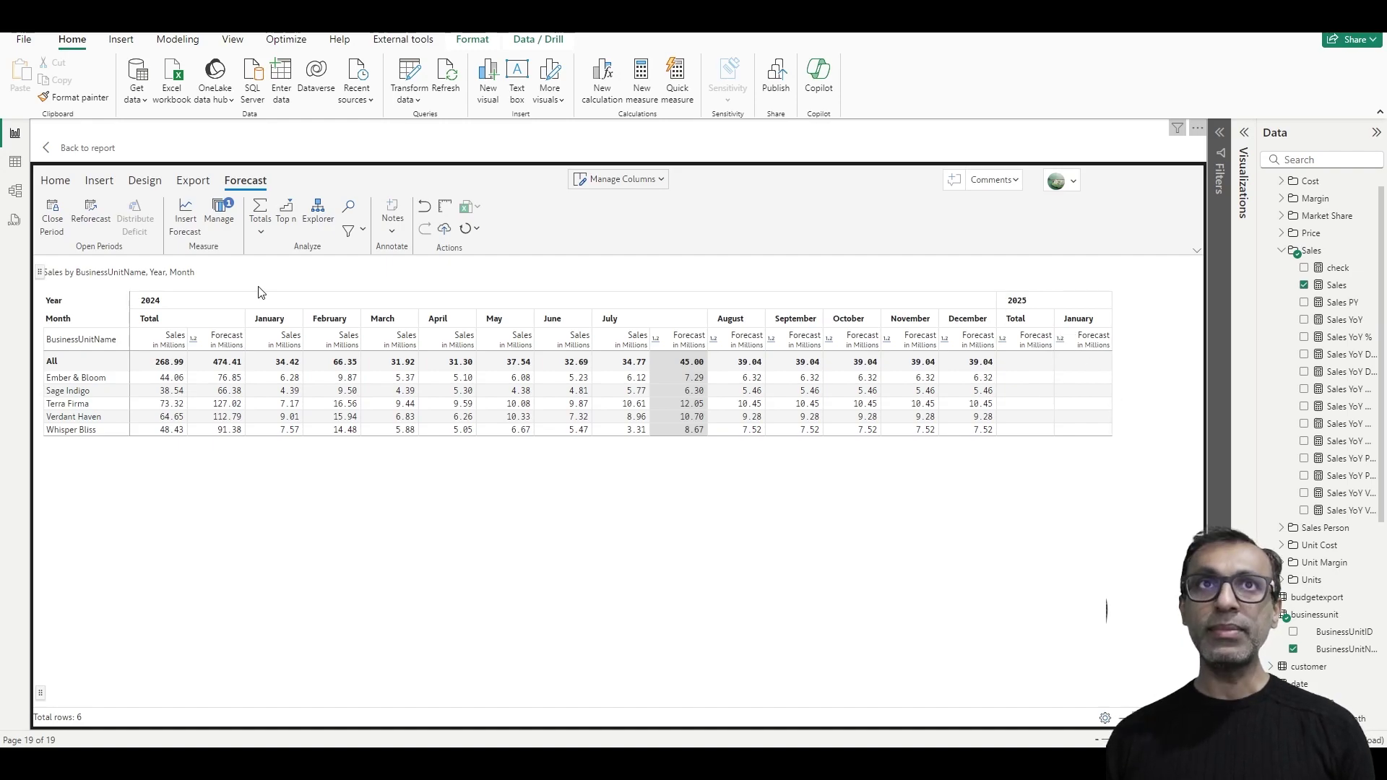
left_click(231, 224)
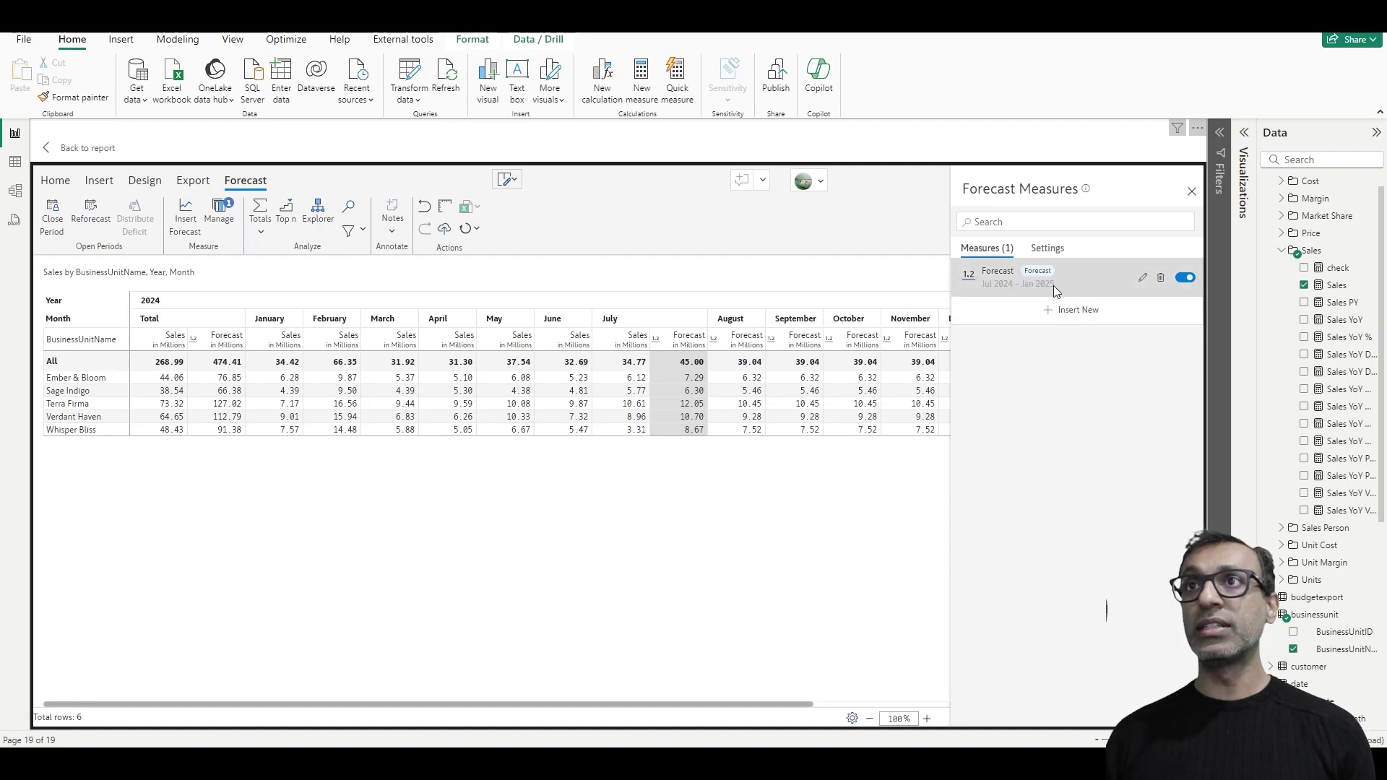
Step: Change the Forecast measure's strategy from Static Budgeting to Rolling Forecast and apply it
left_click(1143, 280)
scroll(1091, 492, "down", 1)
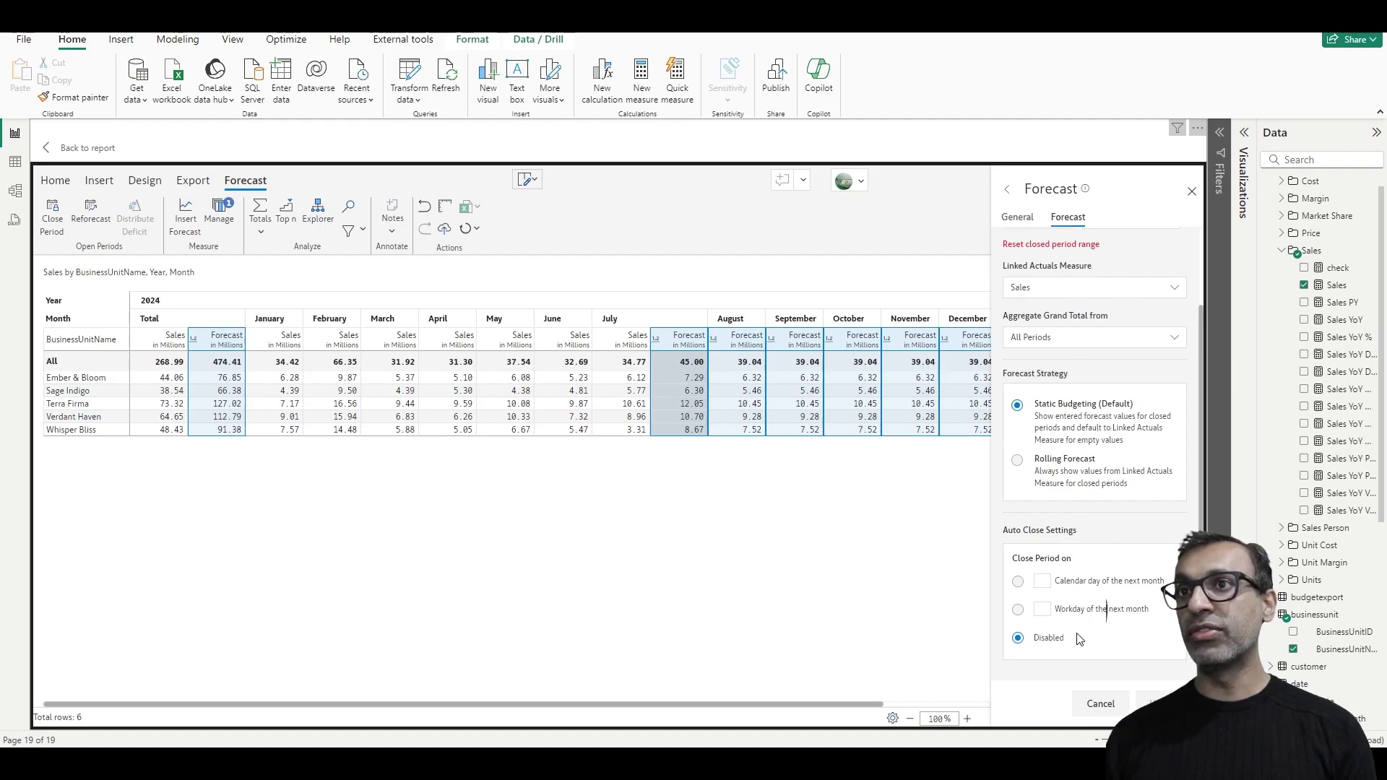
scroll(1084, 633, "up", 2)
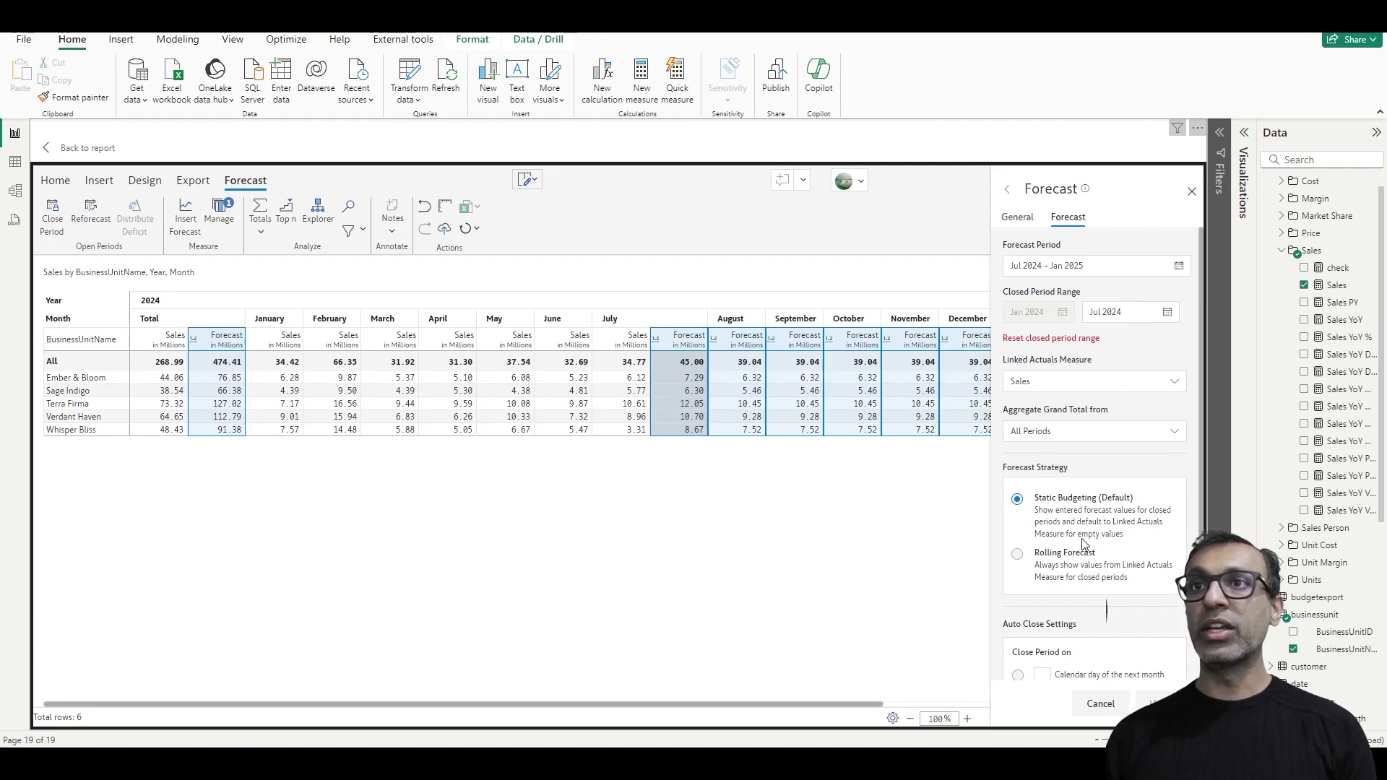
left_click(1018, 555)
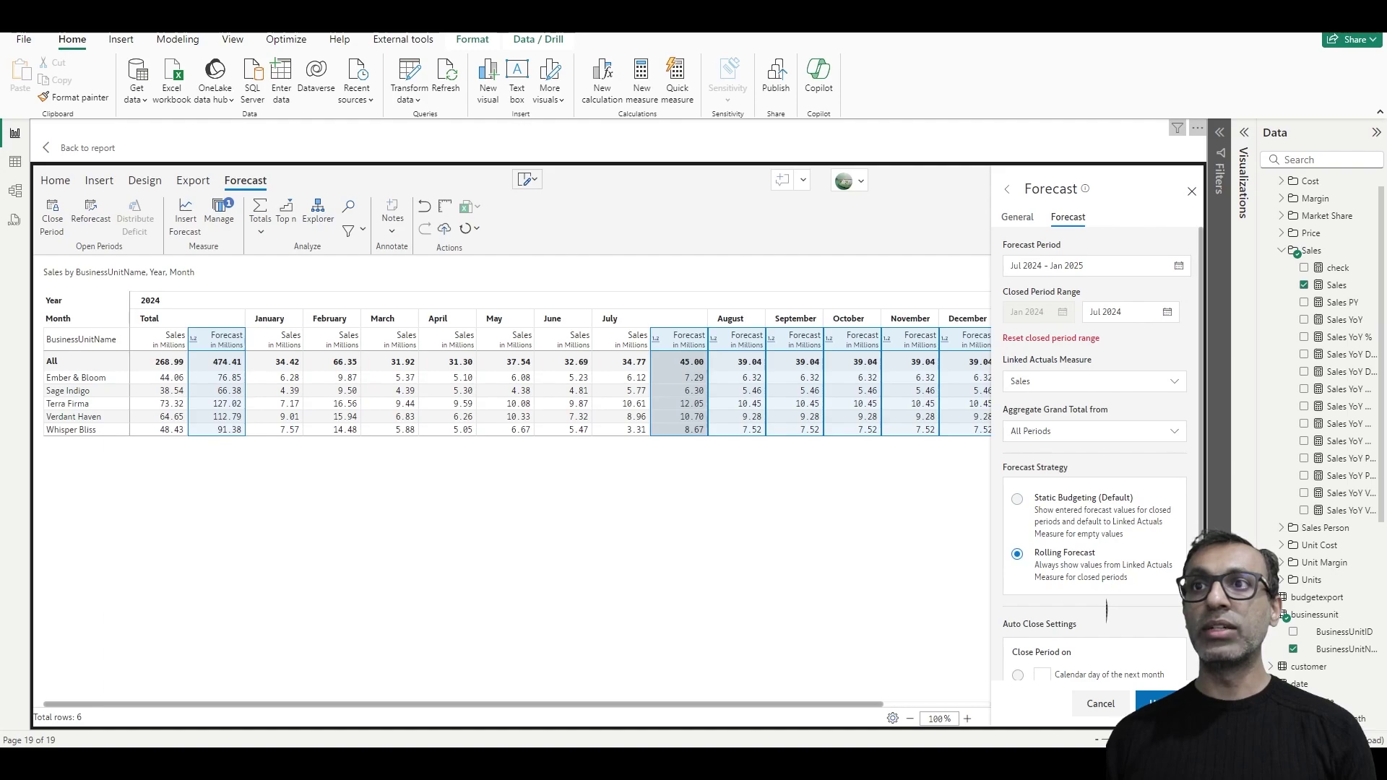
left_click(1155, 703)
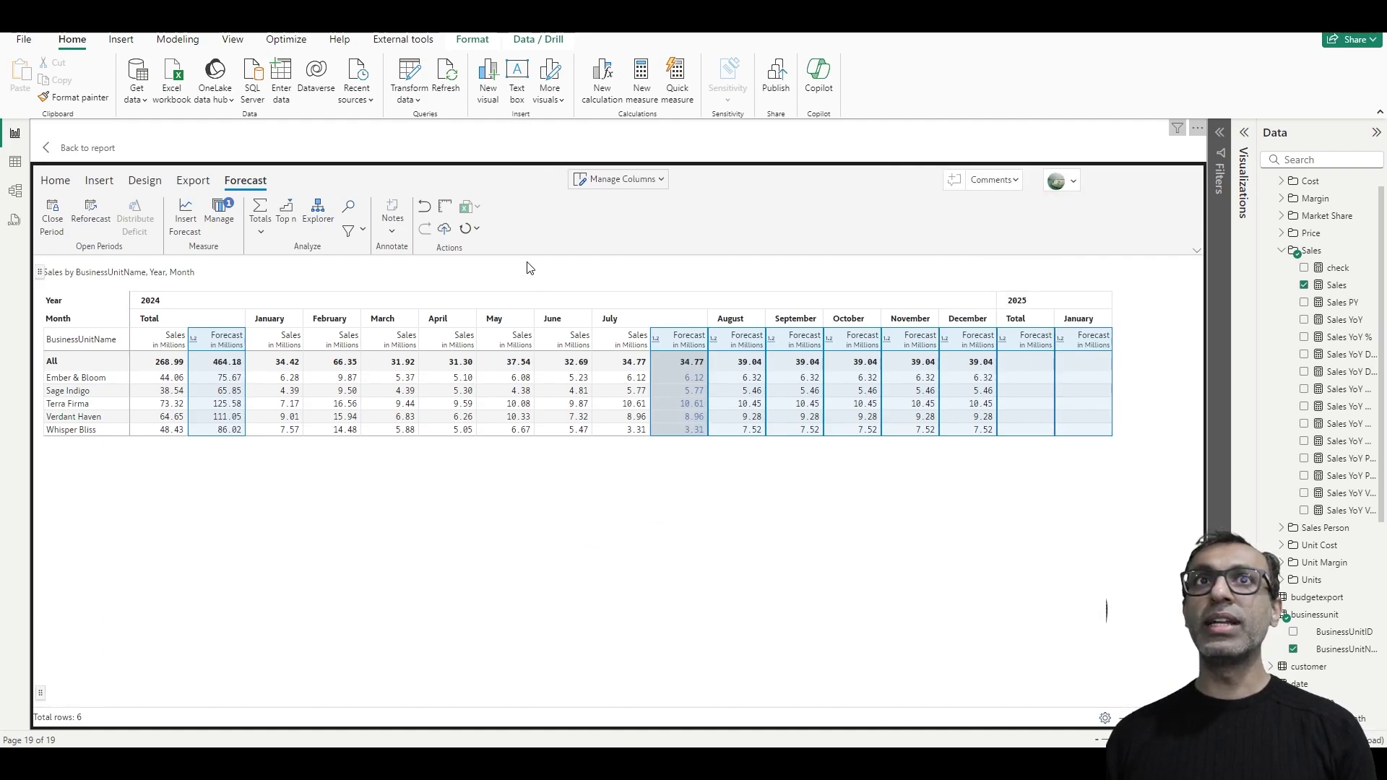
Step: Reopen the Forecast measure settings to confirm Rolling Forecast, then close without changes
left_click(219, 215)
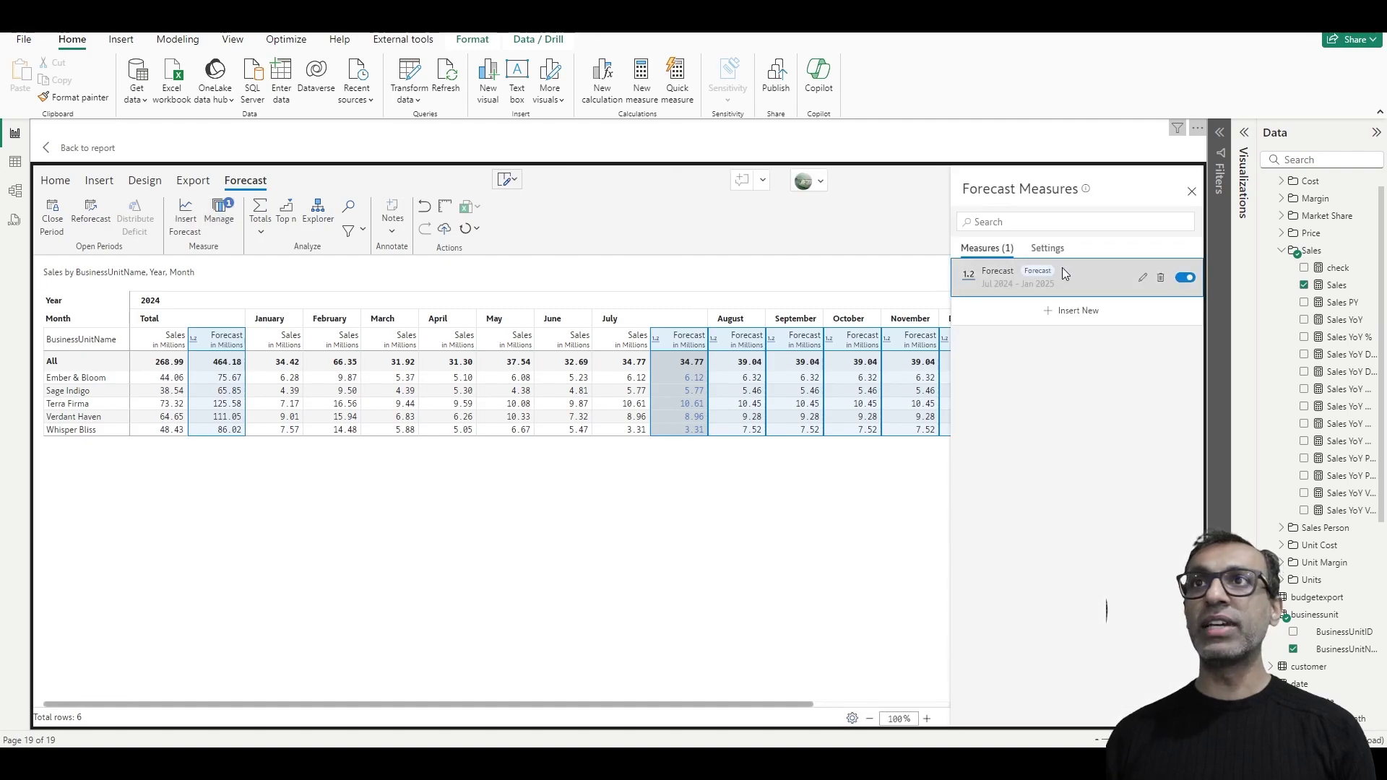
left_click(1141, 282)
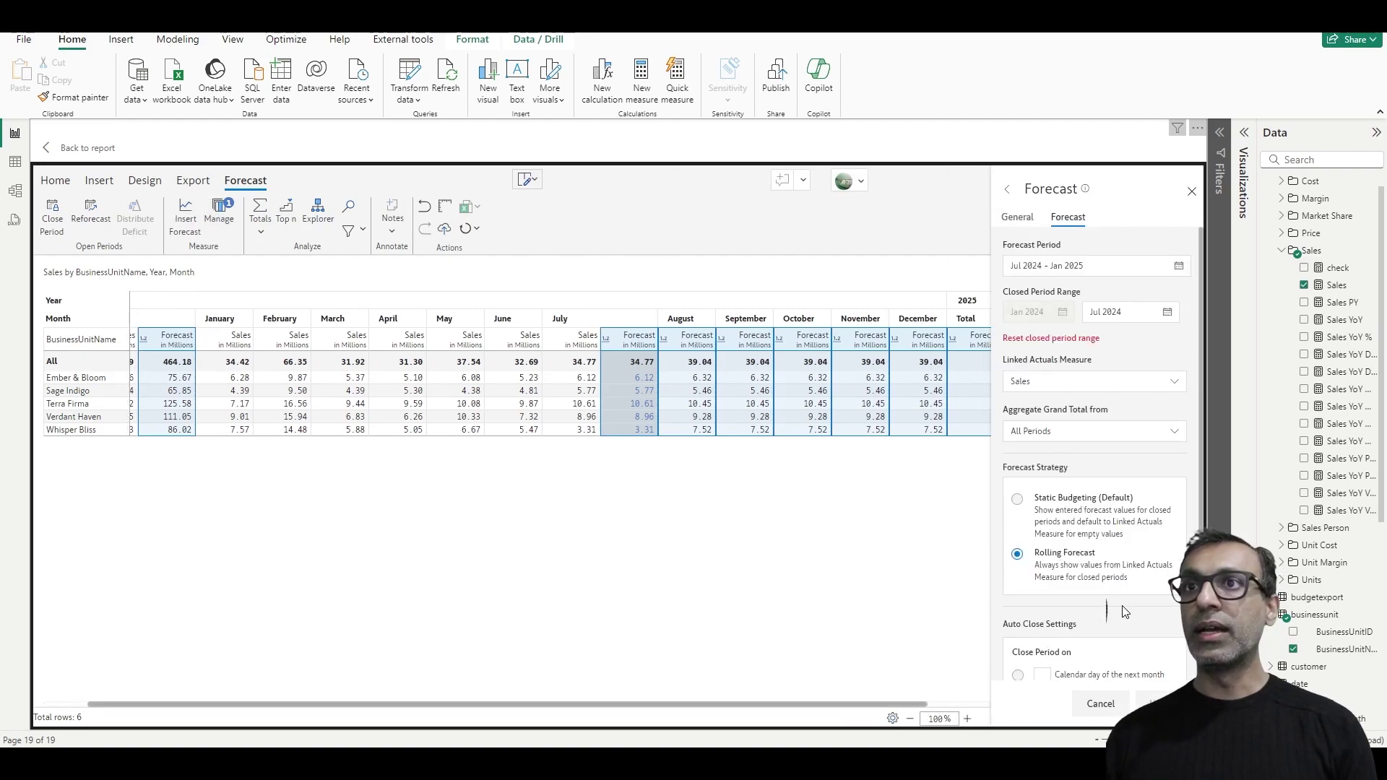
scroll(1160, 560, "down", 2)
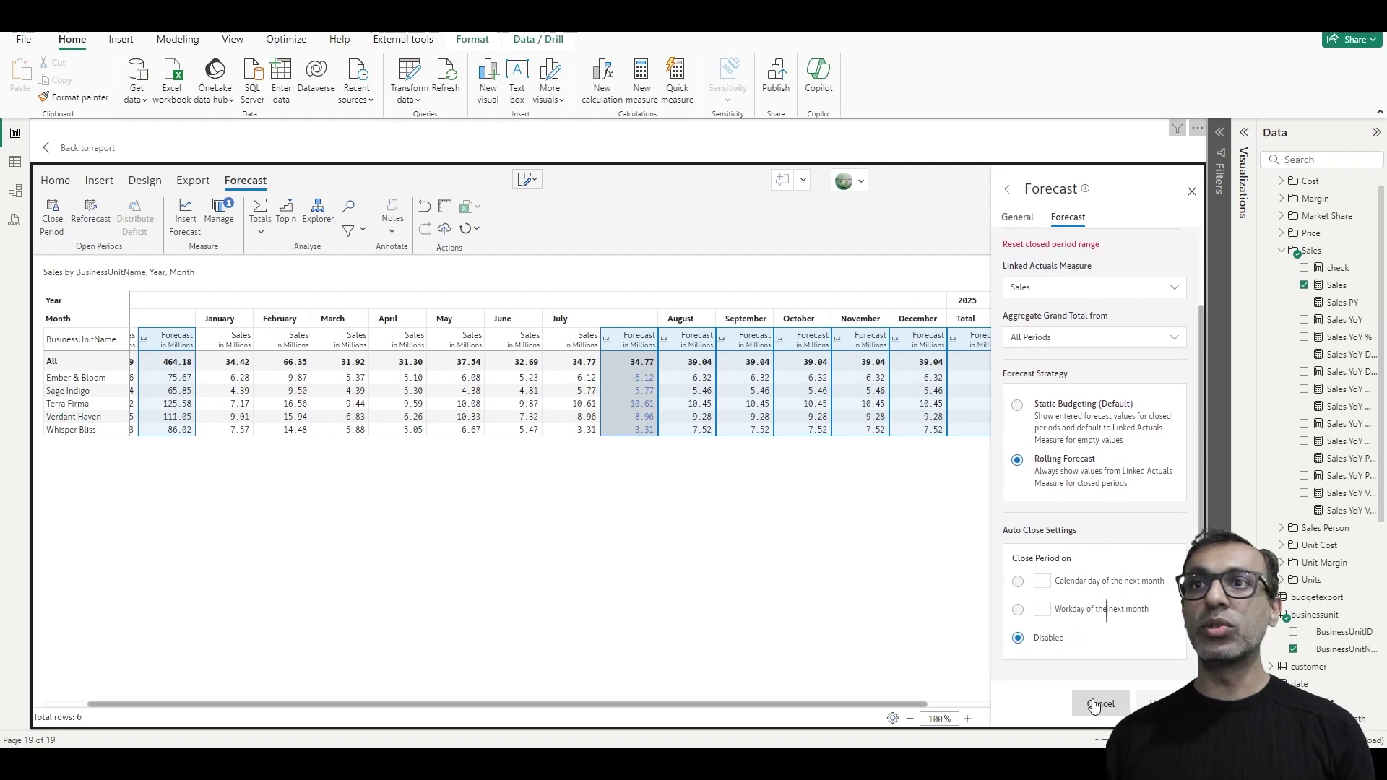
key("Escape")
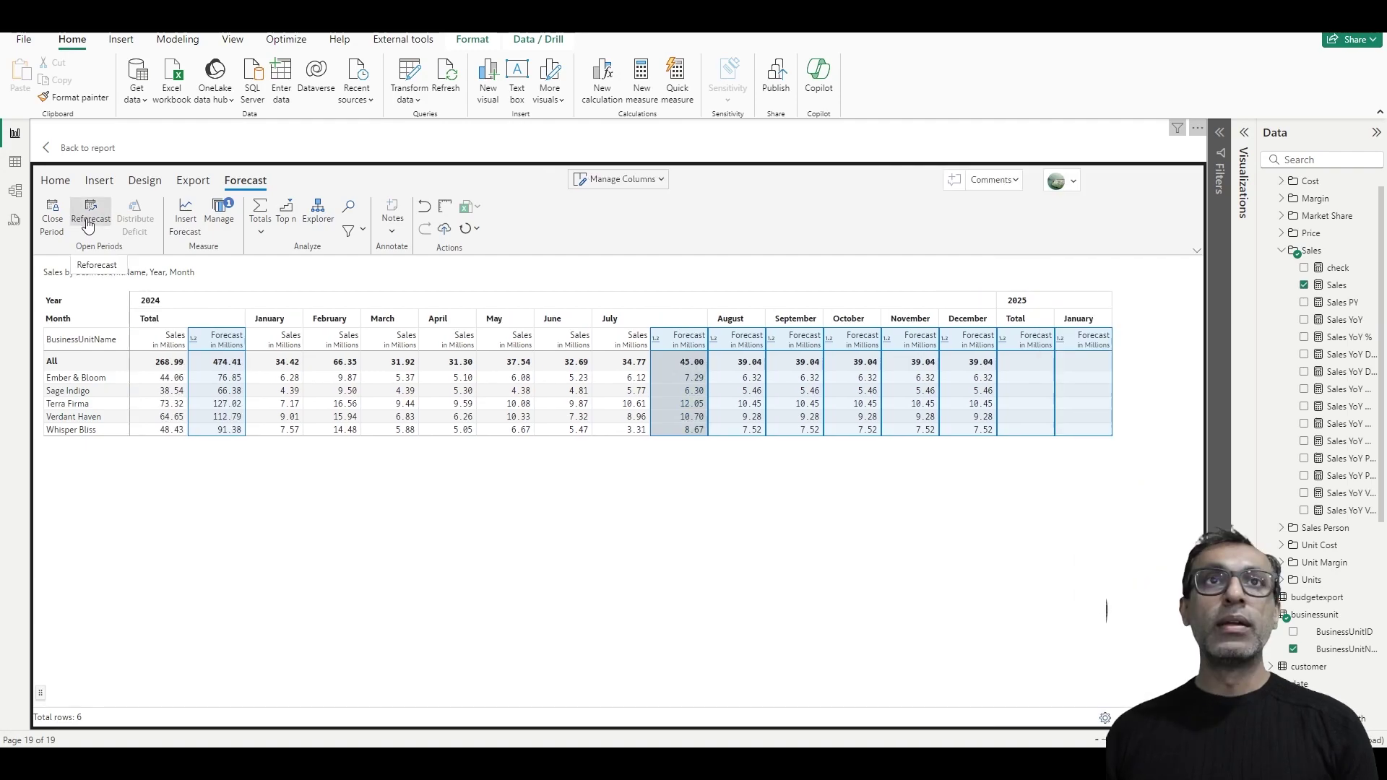
Step: Reforecast Aug 2024–Jan 2025 as the average of Jan–Jul 2024 Sales, giving 38.43 per month
left_click(90, 216)
key("Escape")
left_click(96, 222)
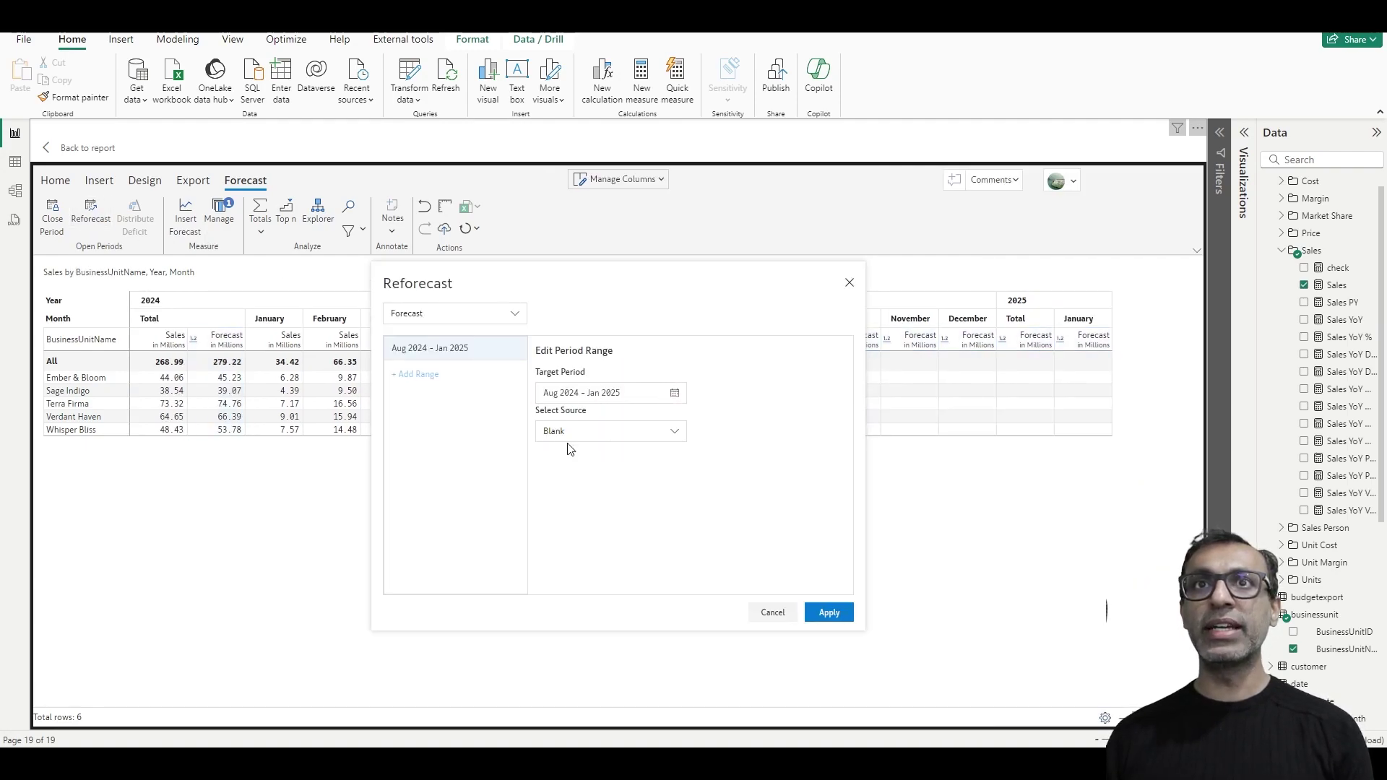
left_click(587, 438)
left_click(583, 477)
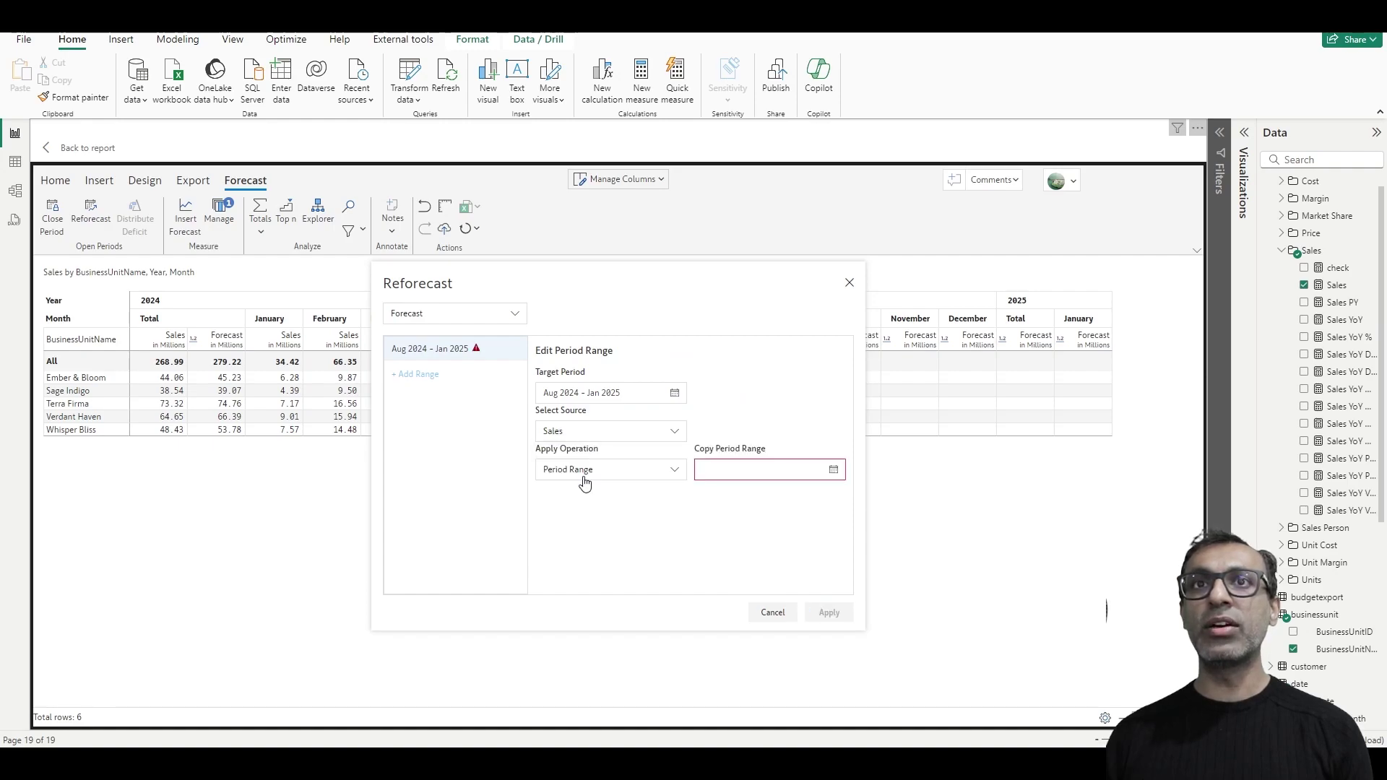
left_click(589, 473)
left_click(593, 536)
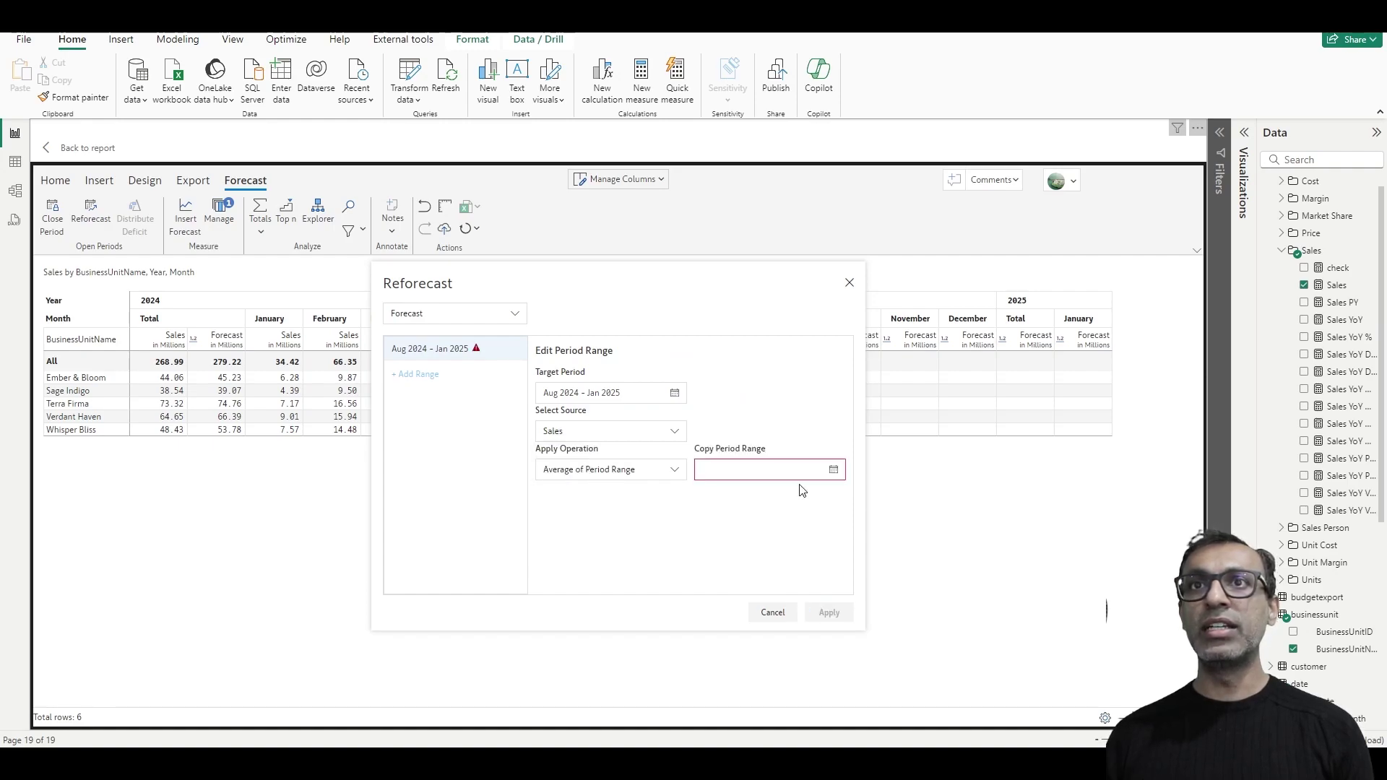
left_click(833, 471)
left_click(714, 519)
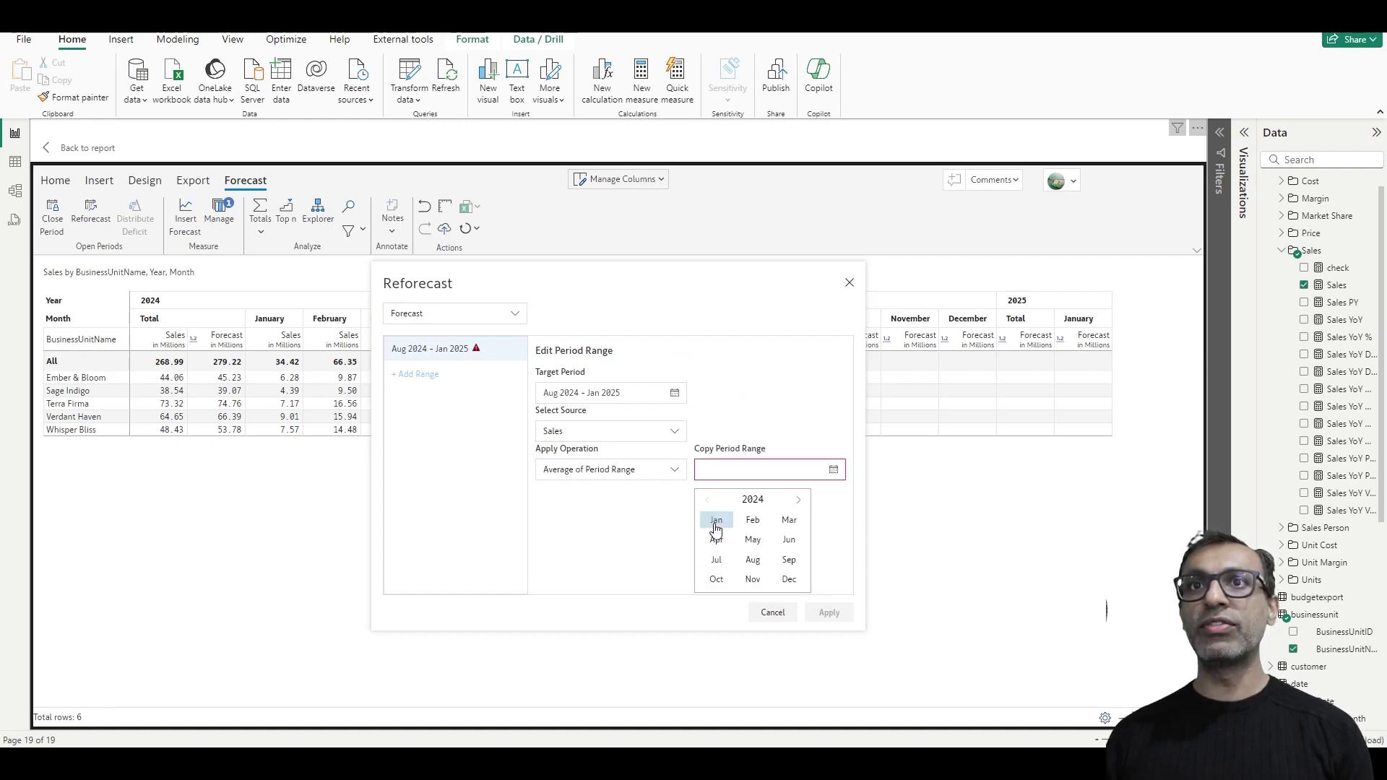
left_click(717, 561)
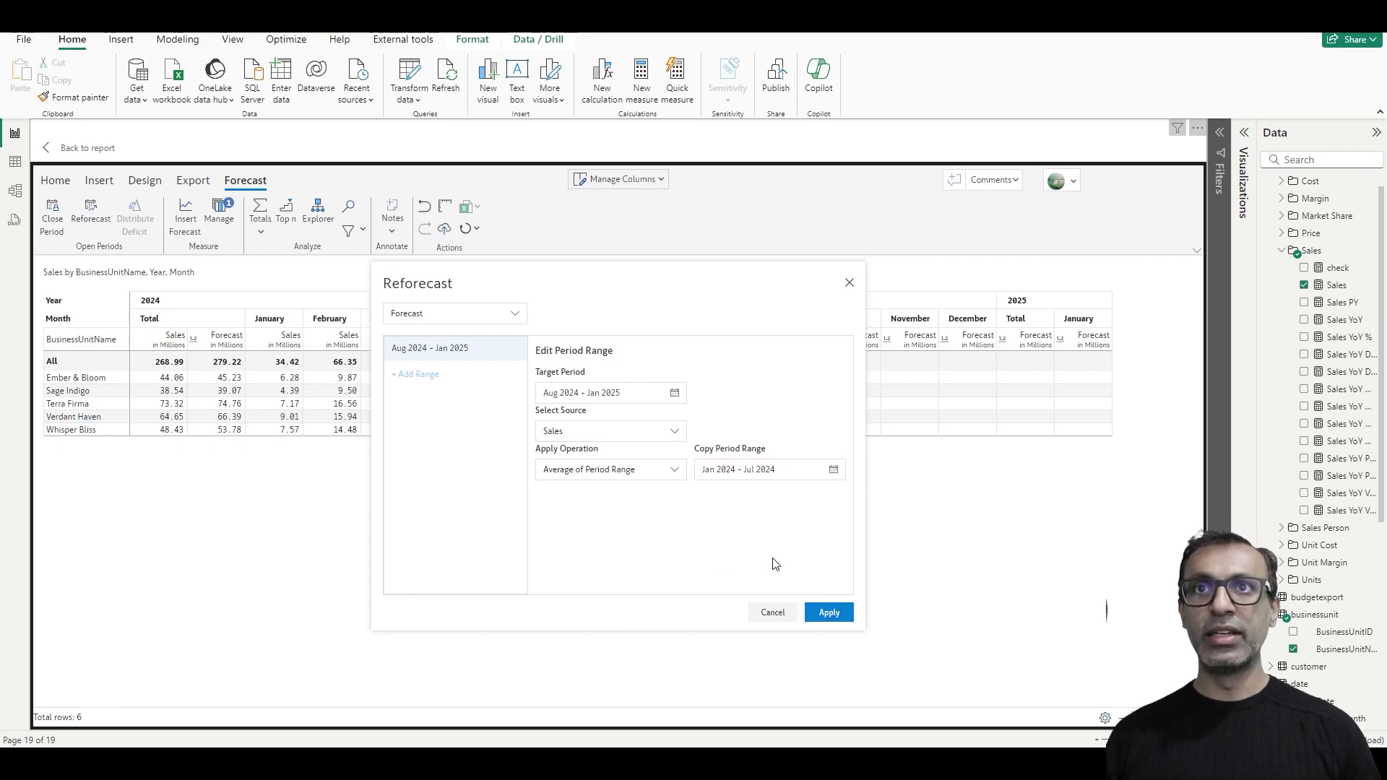
left_click(831, 614)
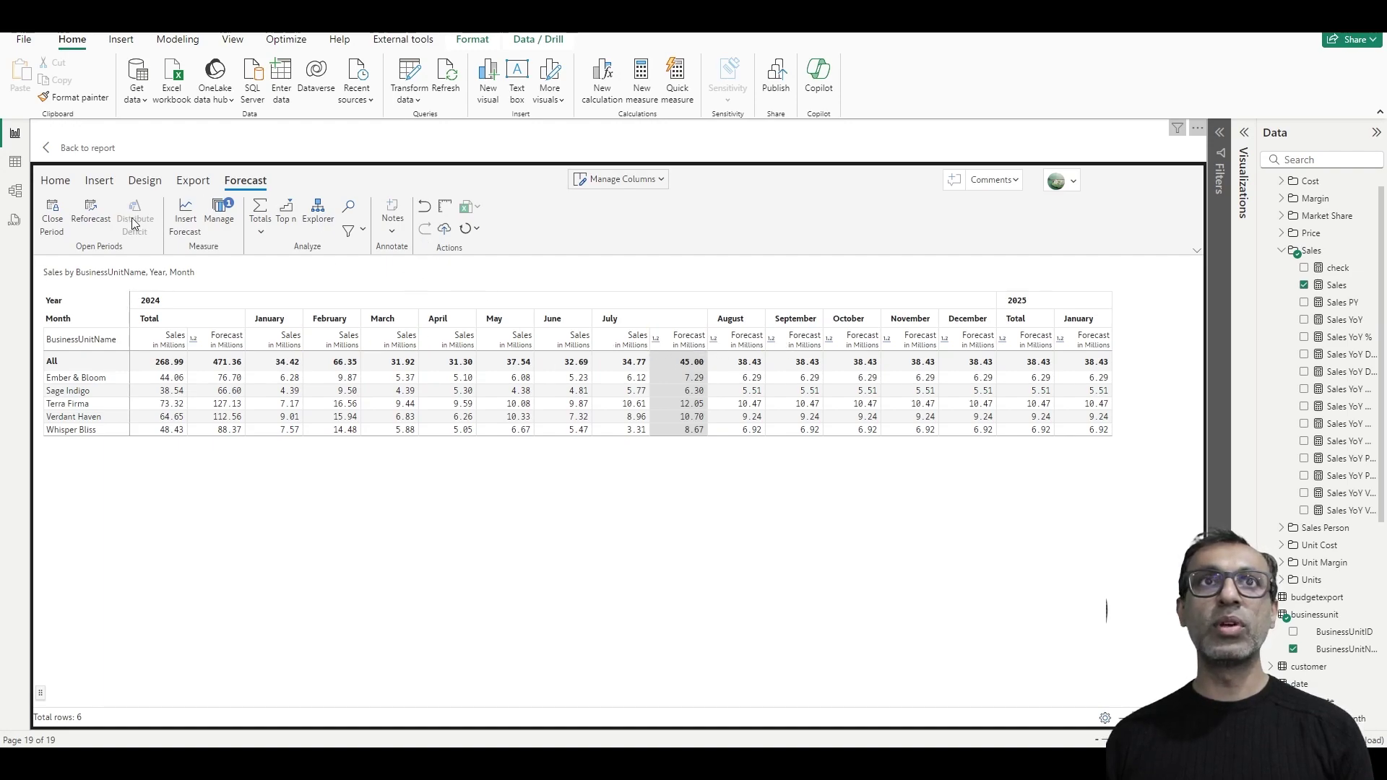
Step: Briefly show forecast columns for every month, then hide closed periods so Jan–Jul show only Sales
left_click(64, 182)
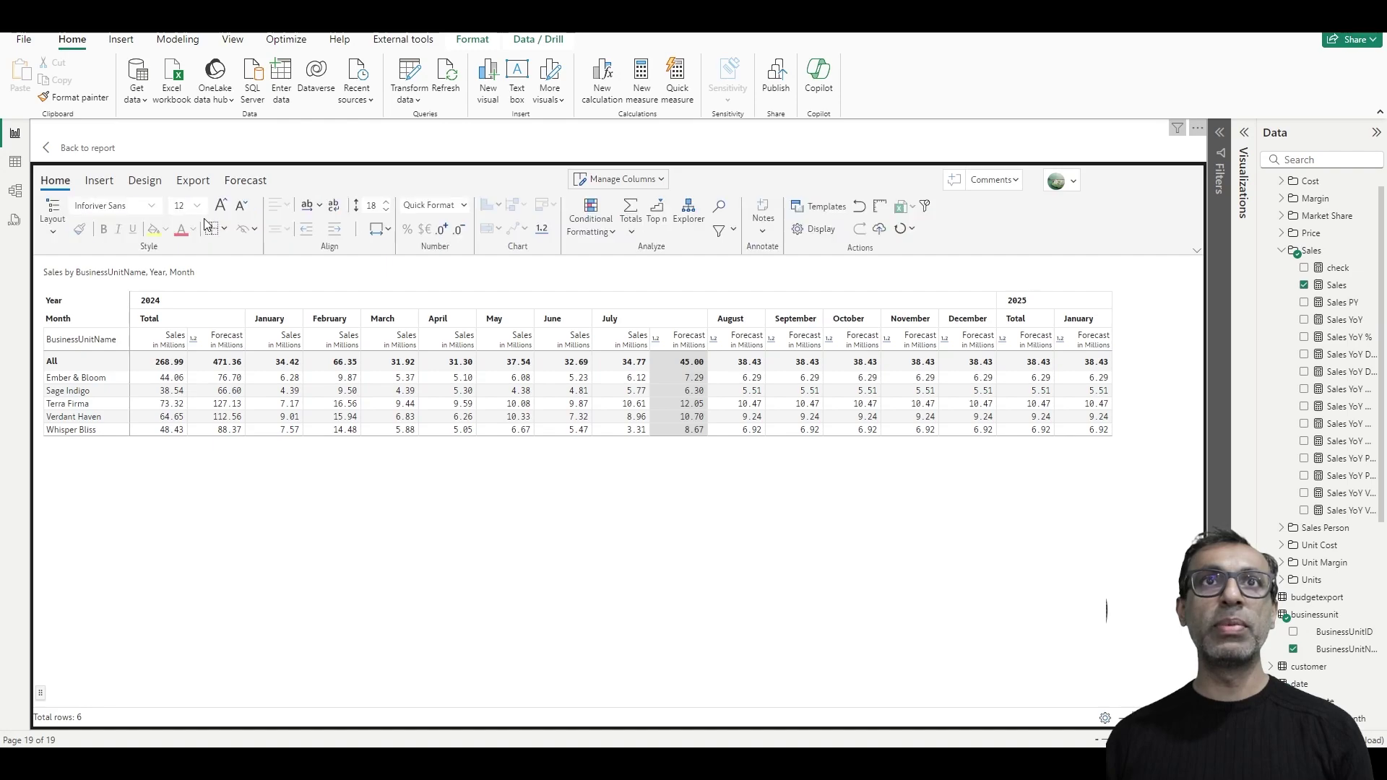
left_click(254, 229)
left_click(269, 302)
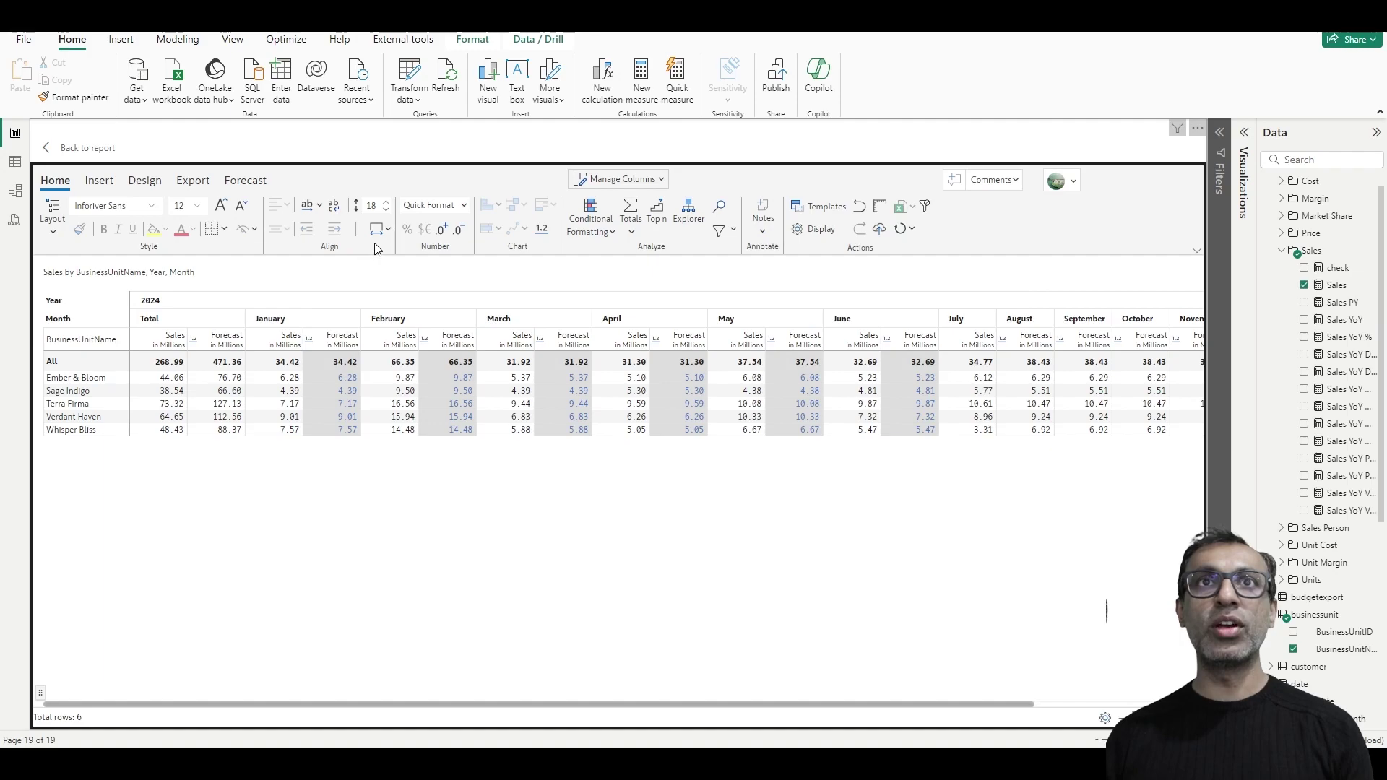
left_click(254, 228)
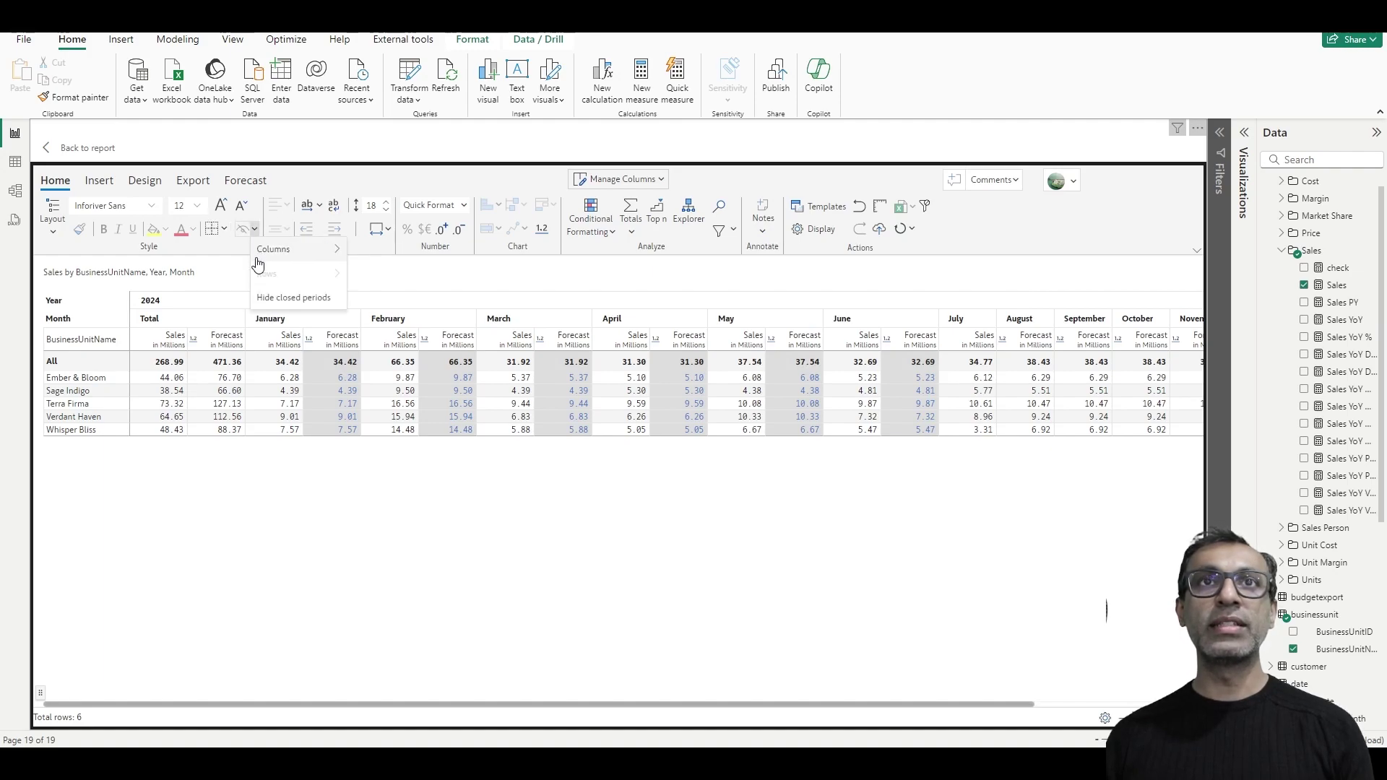
left_click(286, 297)
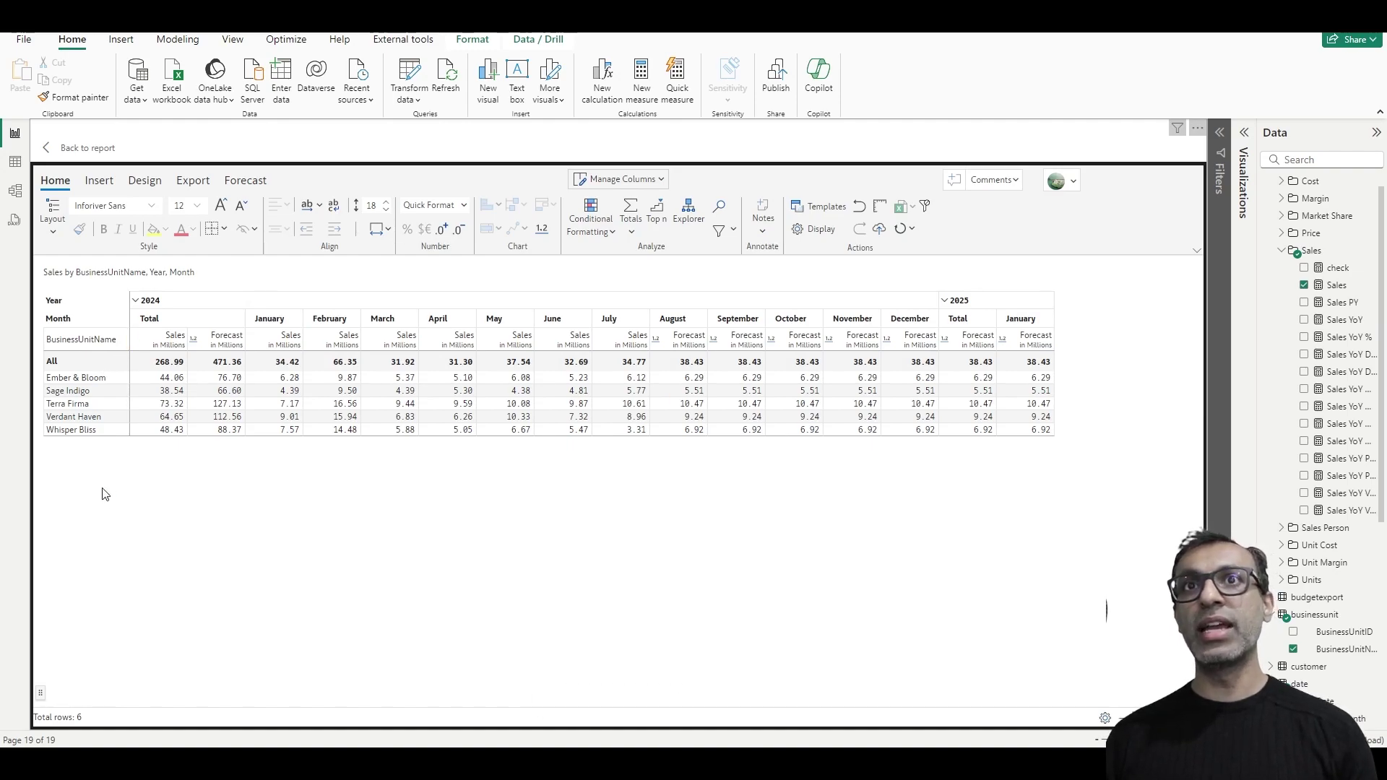
Step: Switch the matrix layout to display Sales and Forecast measures as rows
left_click(53, 233)
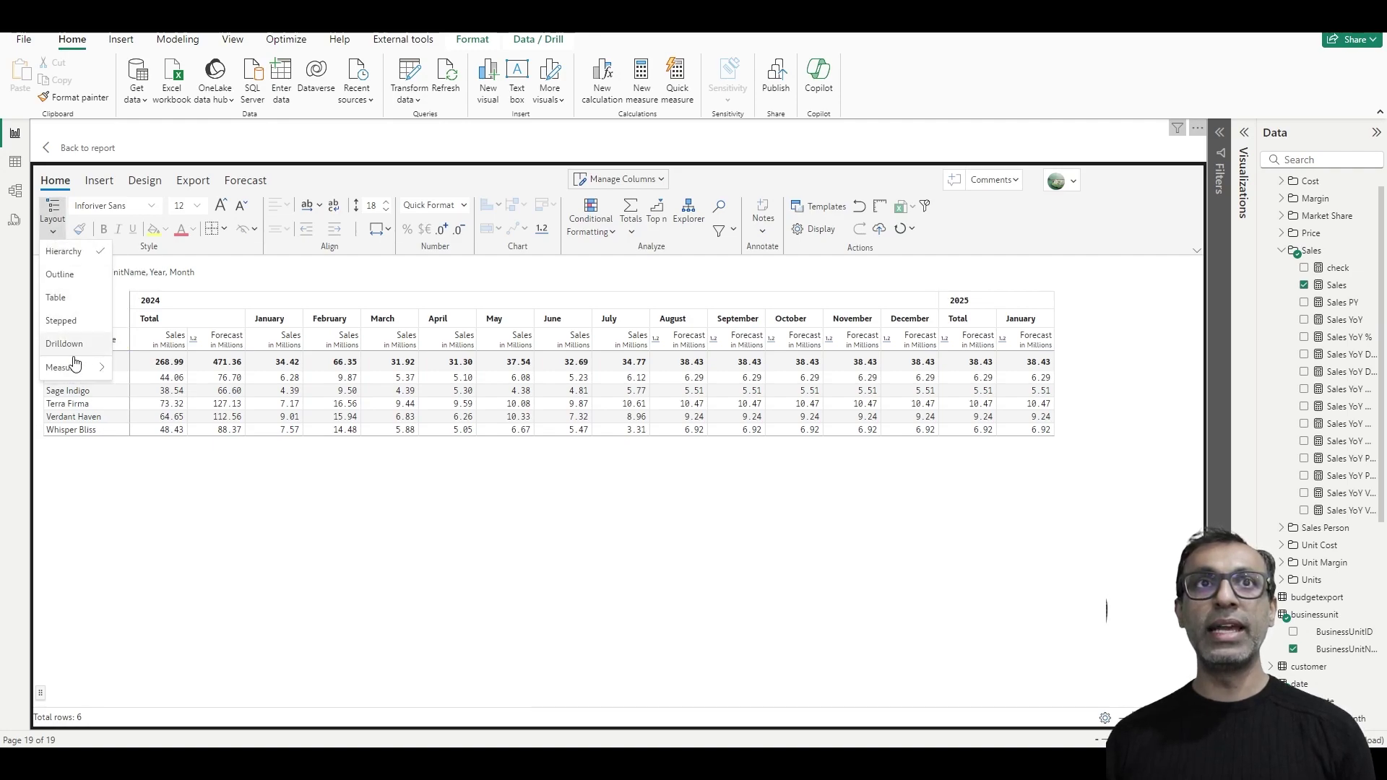
mouse_move(75, 363)
left_click(140, 402)
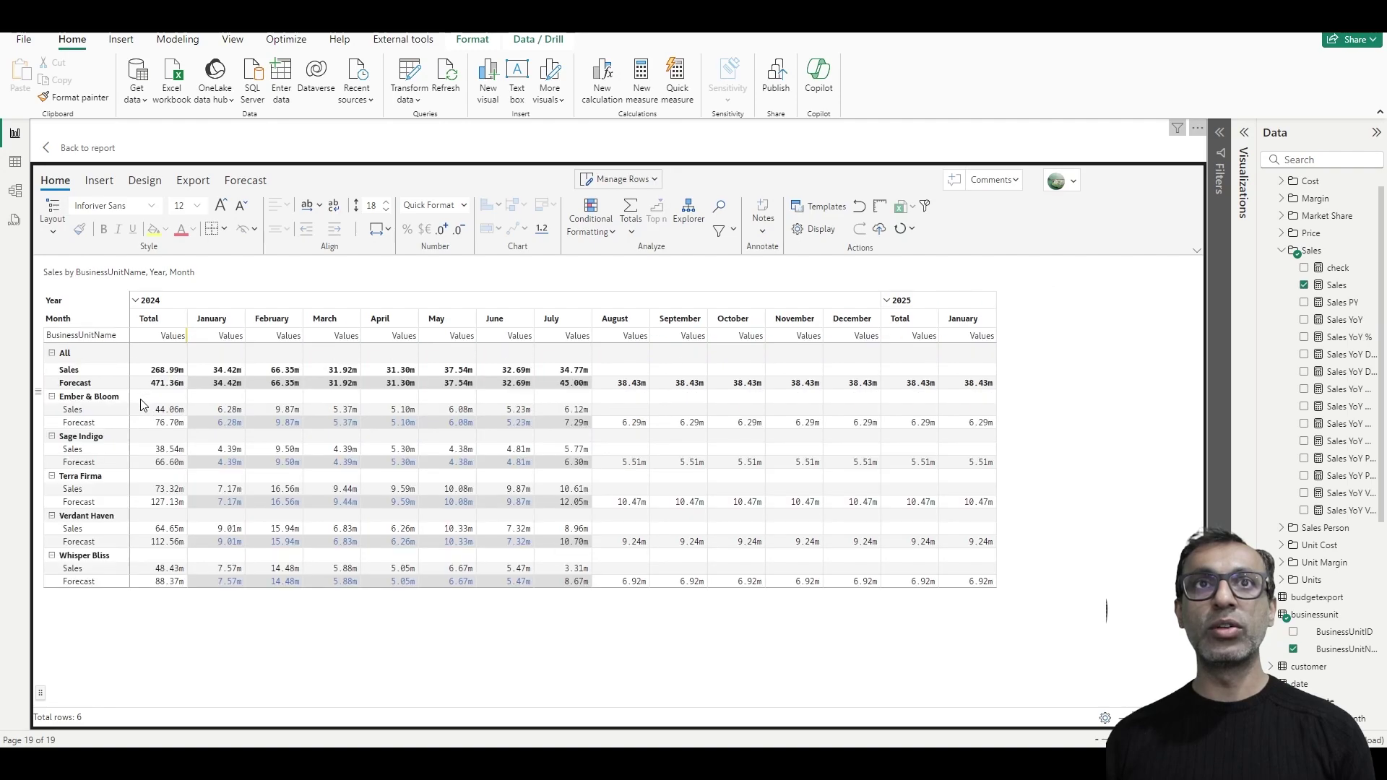